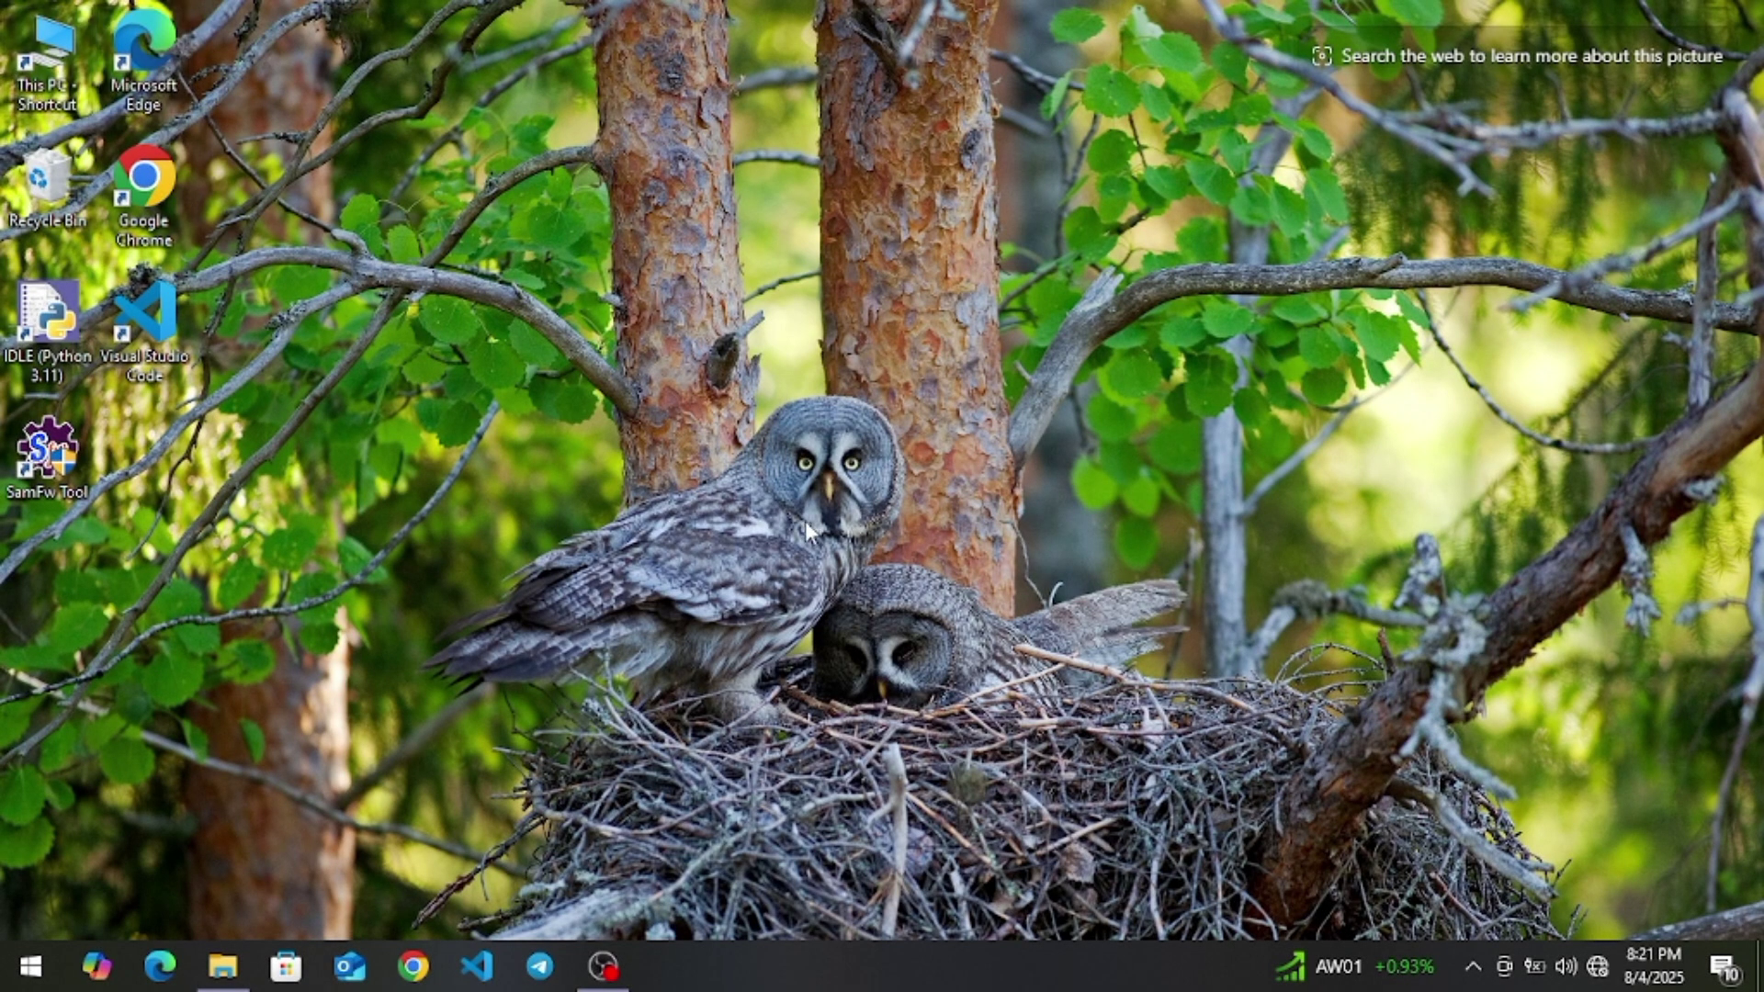
Step: Bring up the Run box and clear its old command to launch regedit
key("super+r")
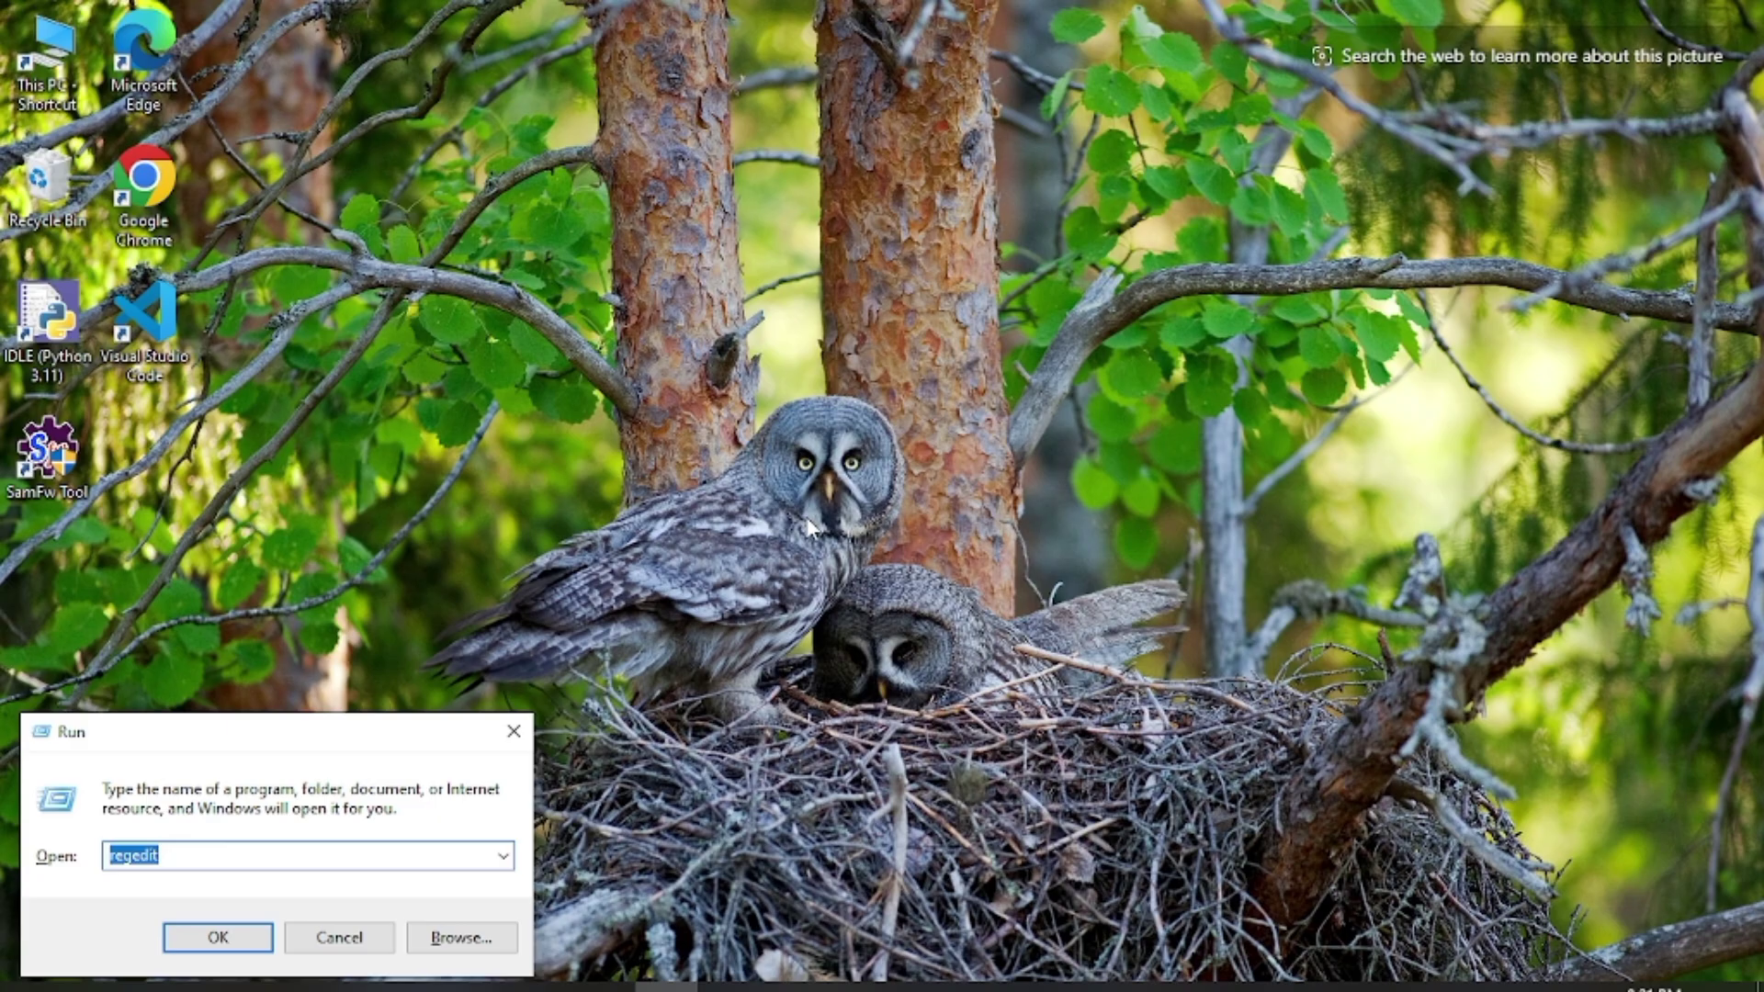
key("BackSpace")
type("re")
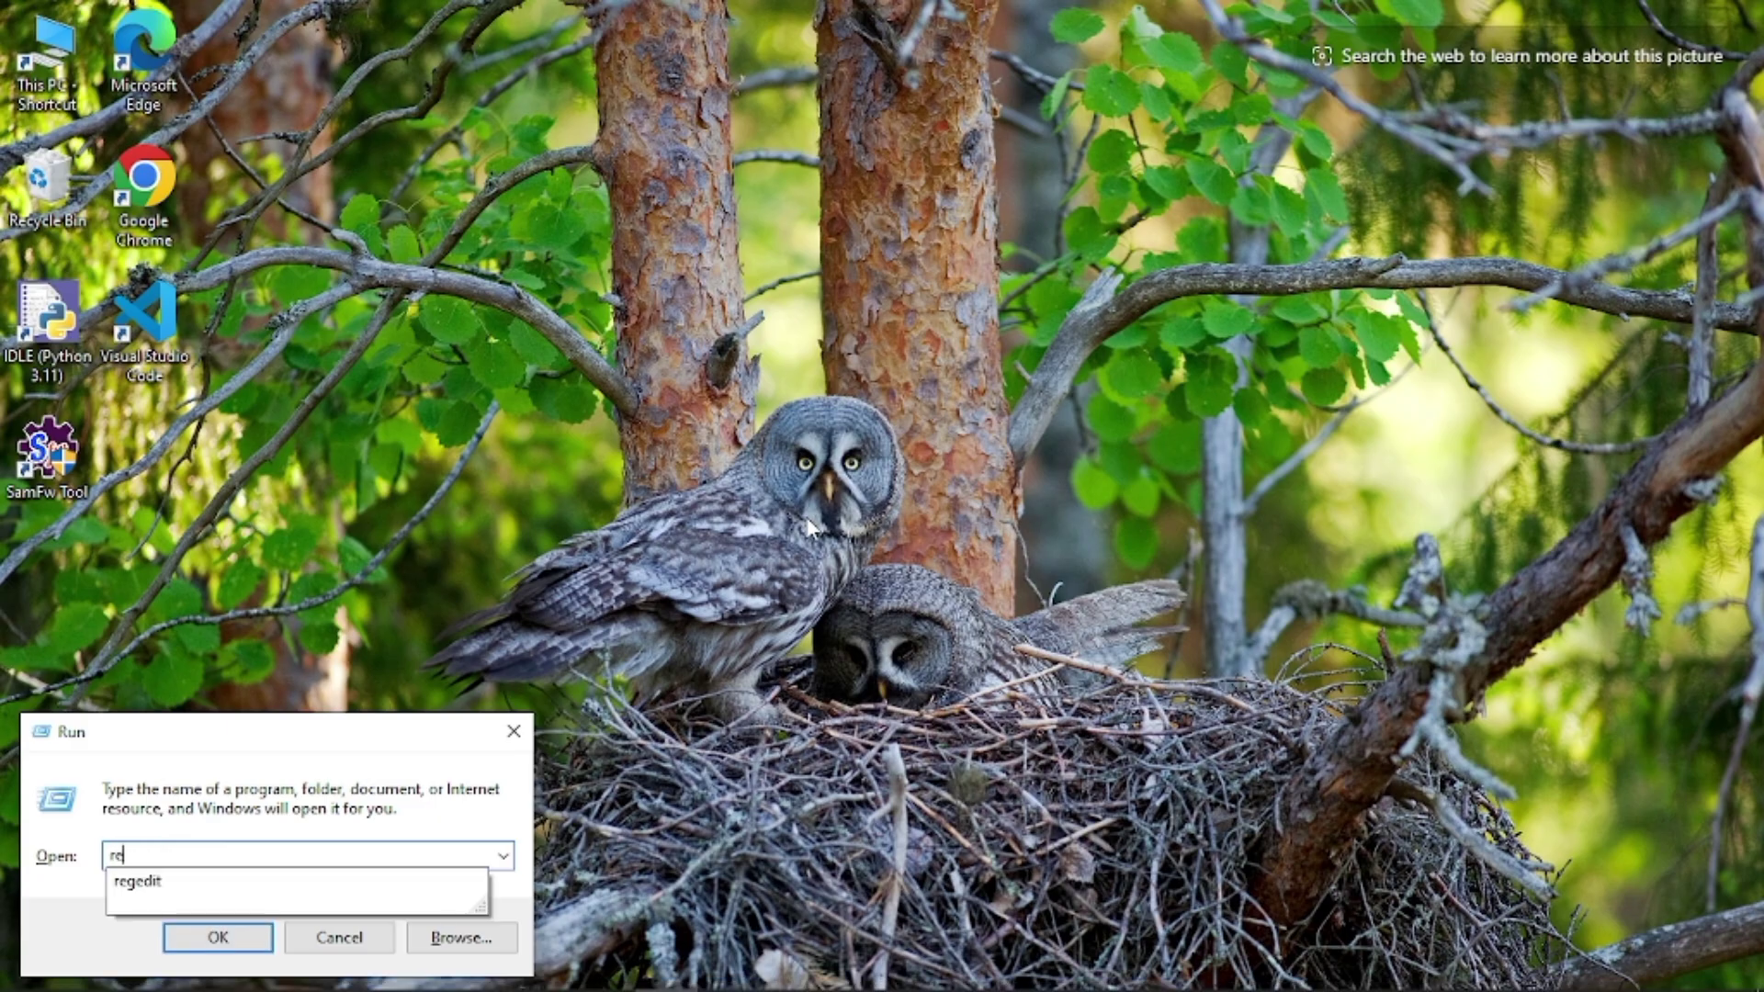
type("gedit")
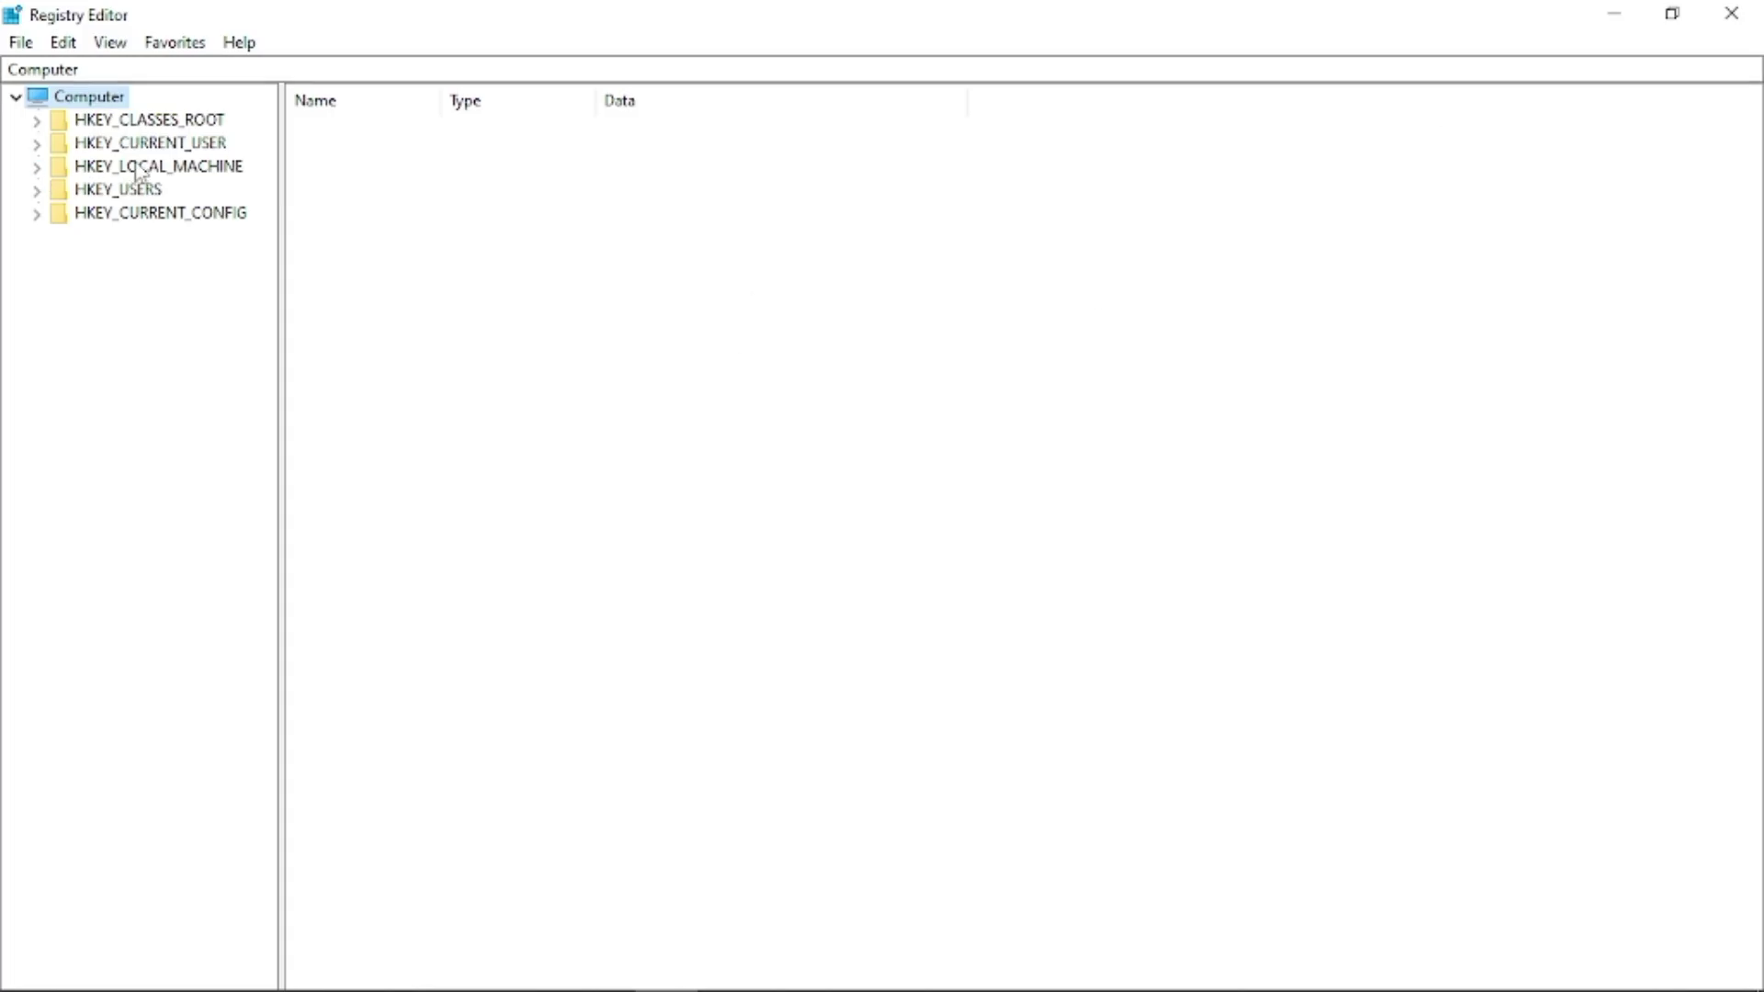
Step: Expand HKEY_LOCAL_MACHINE, SOFTWARE, Microsoft, Windows and CurrentVersion in the key tree
left_click(38, 168)
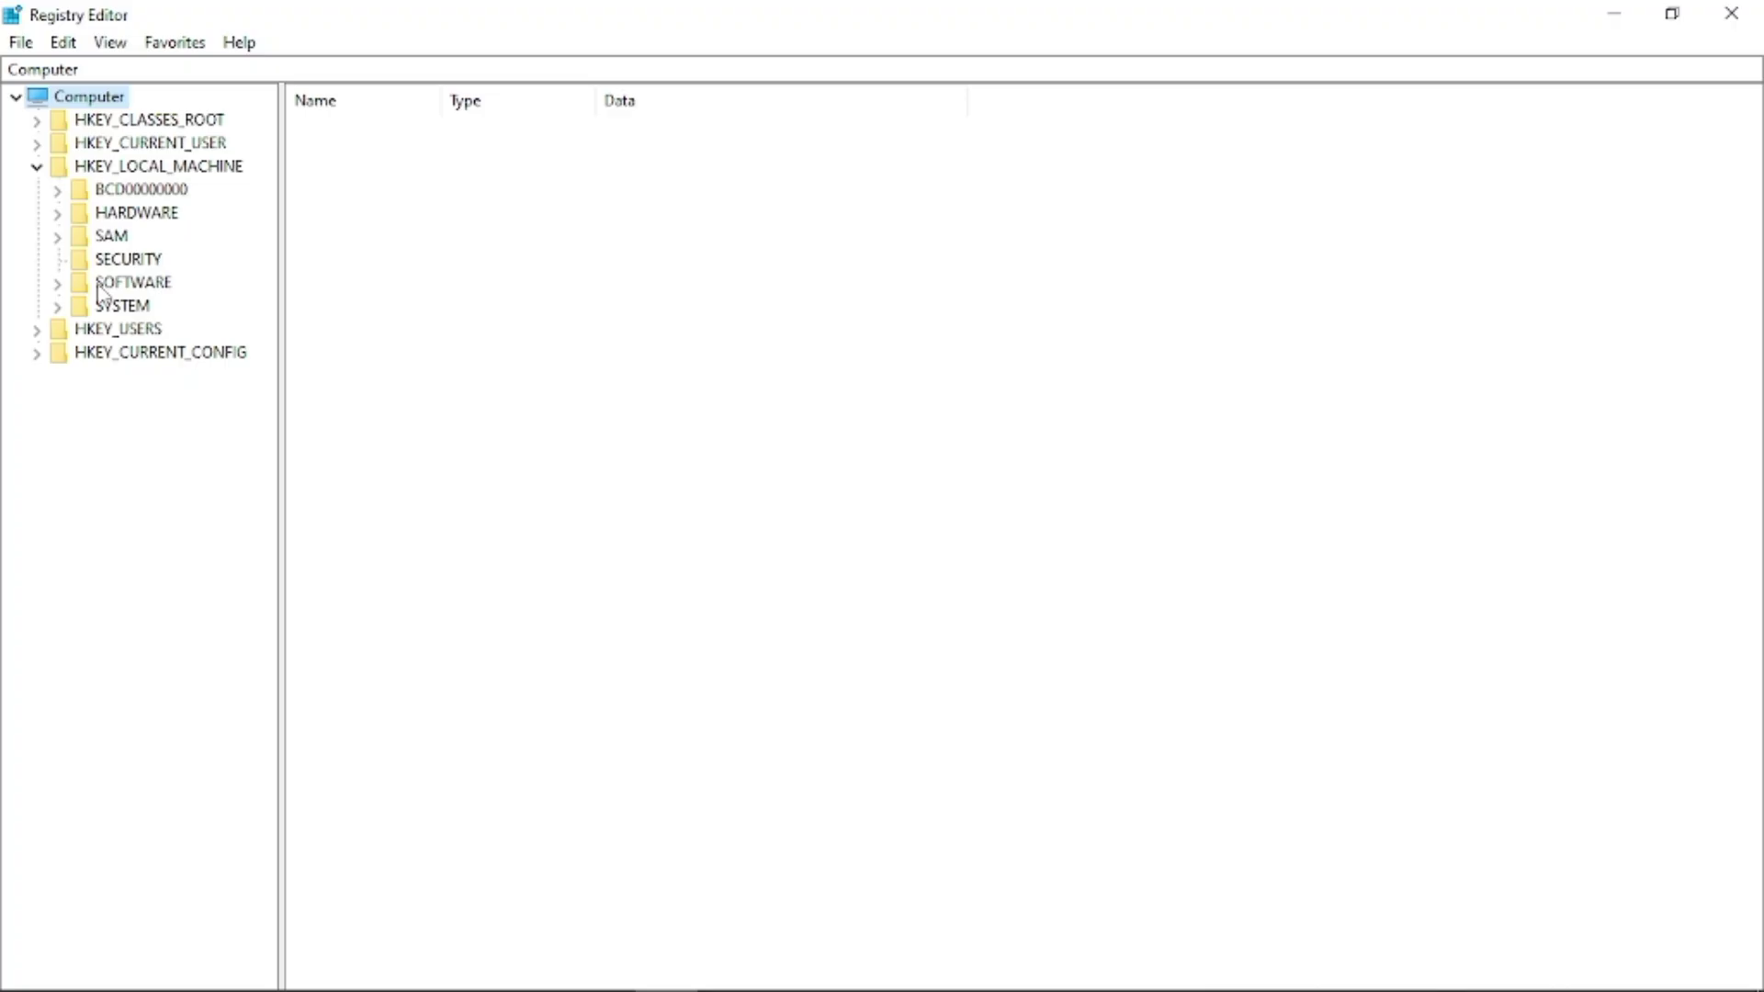
left_click(58, 282)
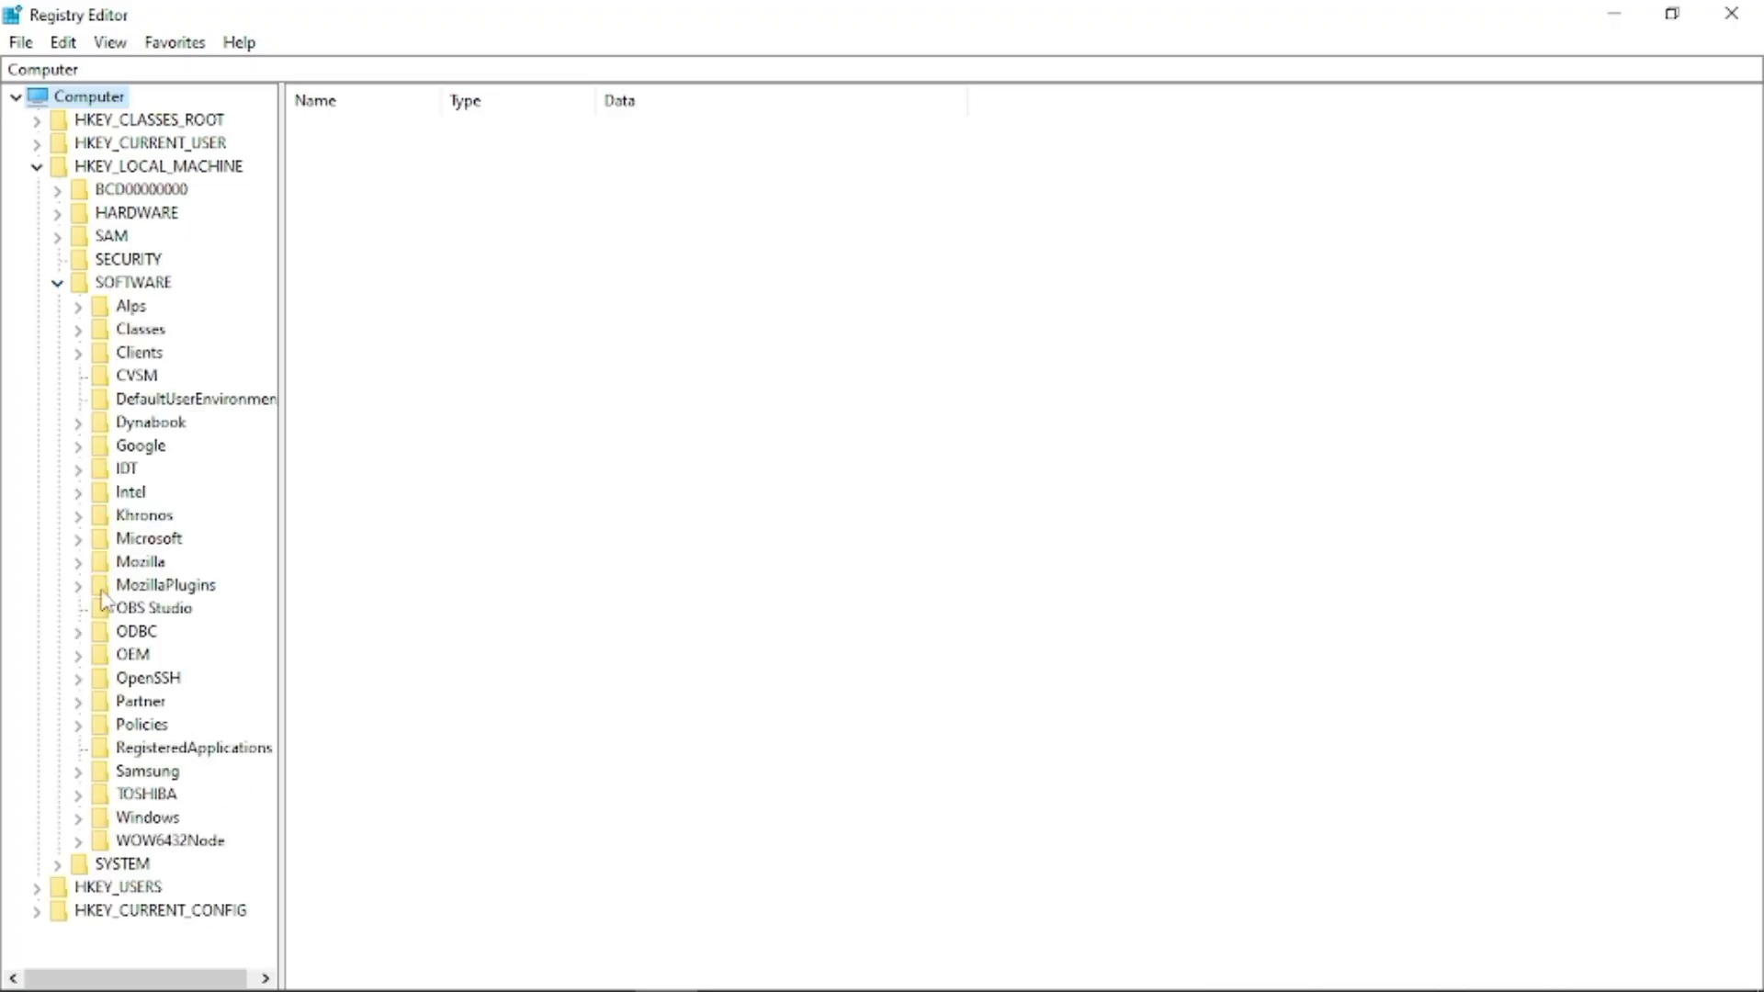
left_click(79, 539)
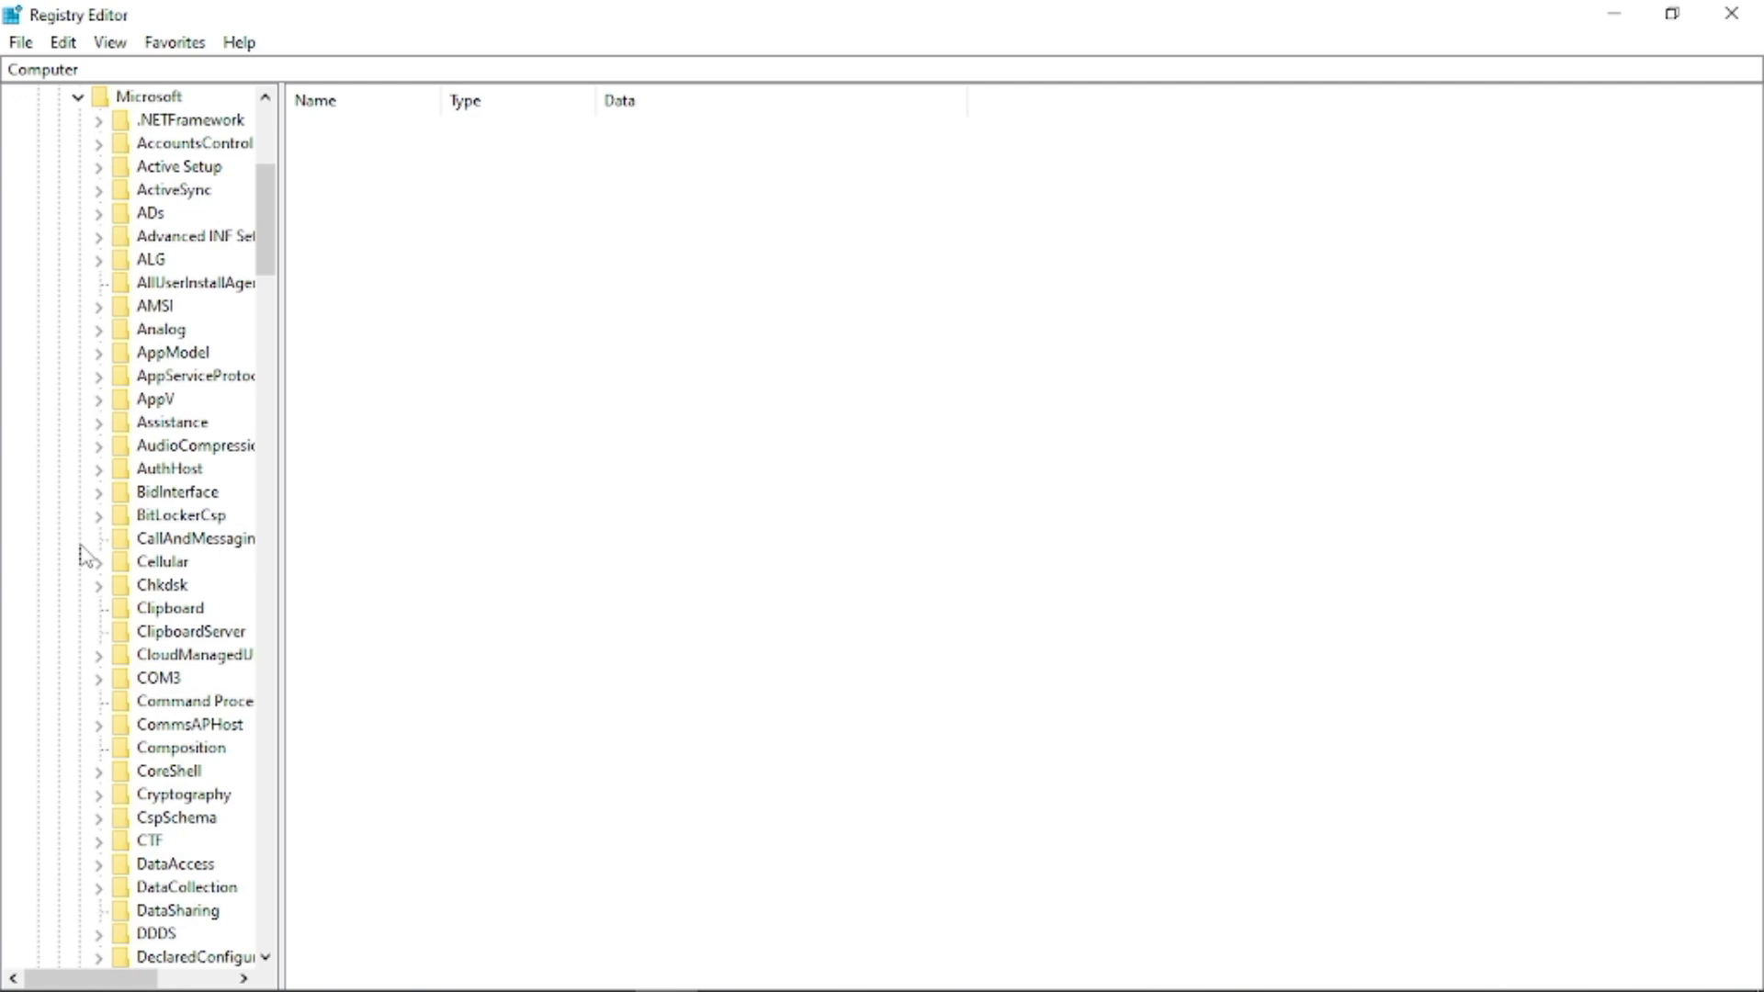
scroll(139, 289, "down", 4)
scroll(130, 378, "down", 3)
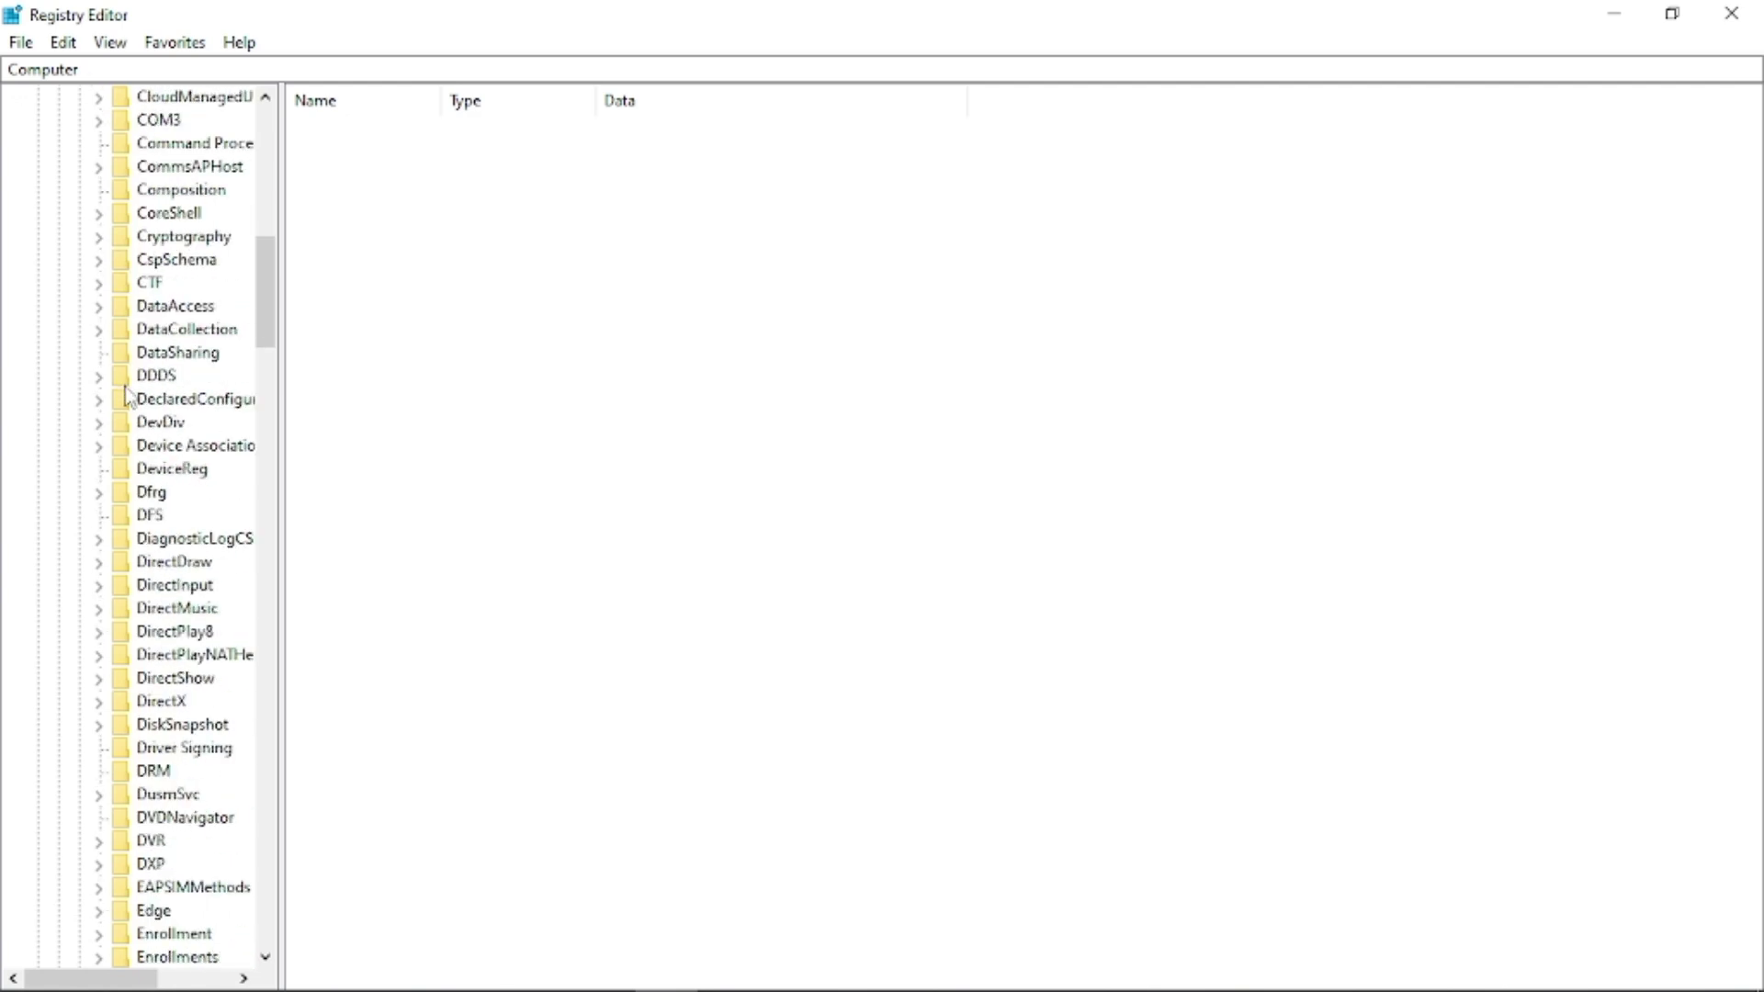
scroll(131, 393, "down", 3)
scroll(129, 399, "down", 5)
scroll(127, 407, "down", 5)
scroll(128, 414, "down", 4)
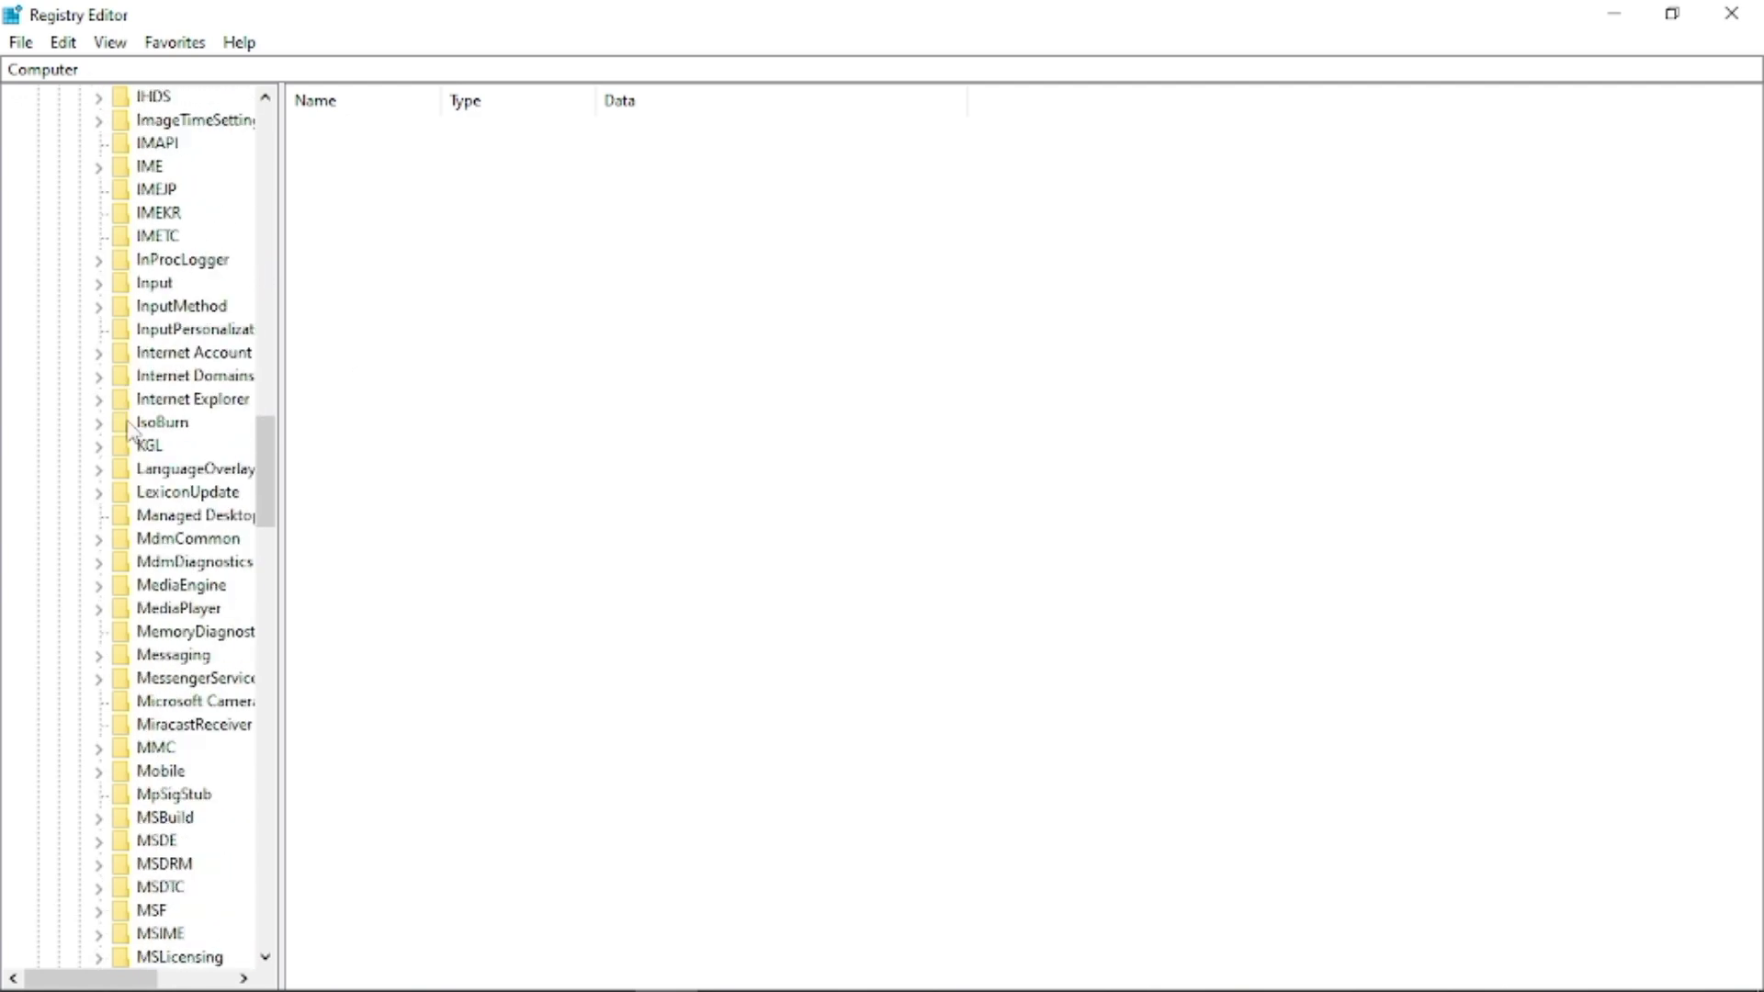
scroll(128, 427, "down", 3)
scroll(127, 425, "down", 4)
scroll(128, 426, "down", 4)
scroll(128, 426, "down", 4)
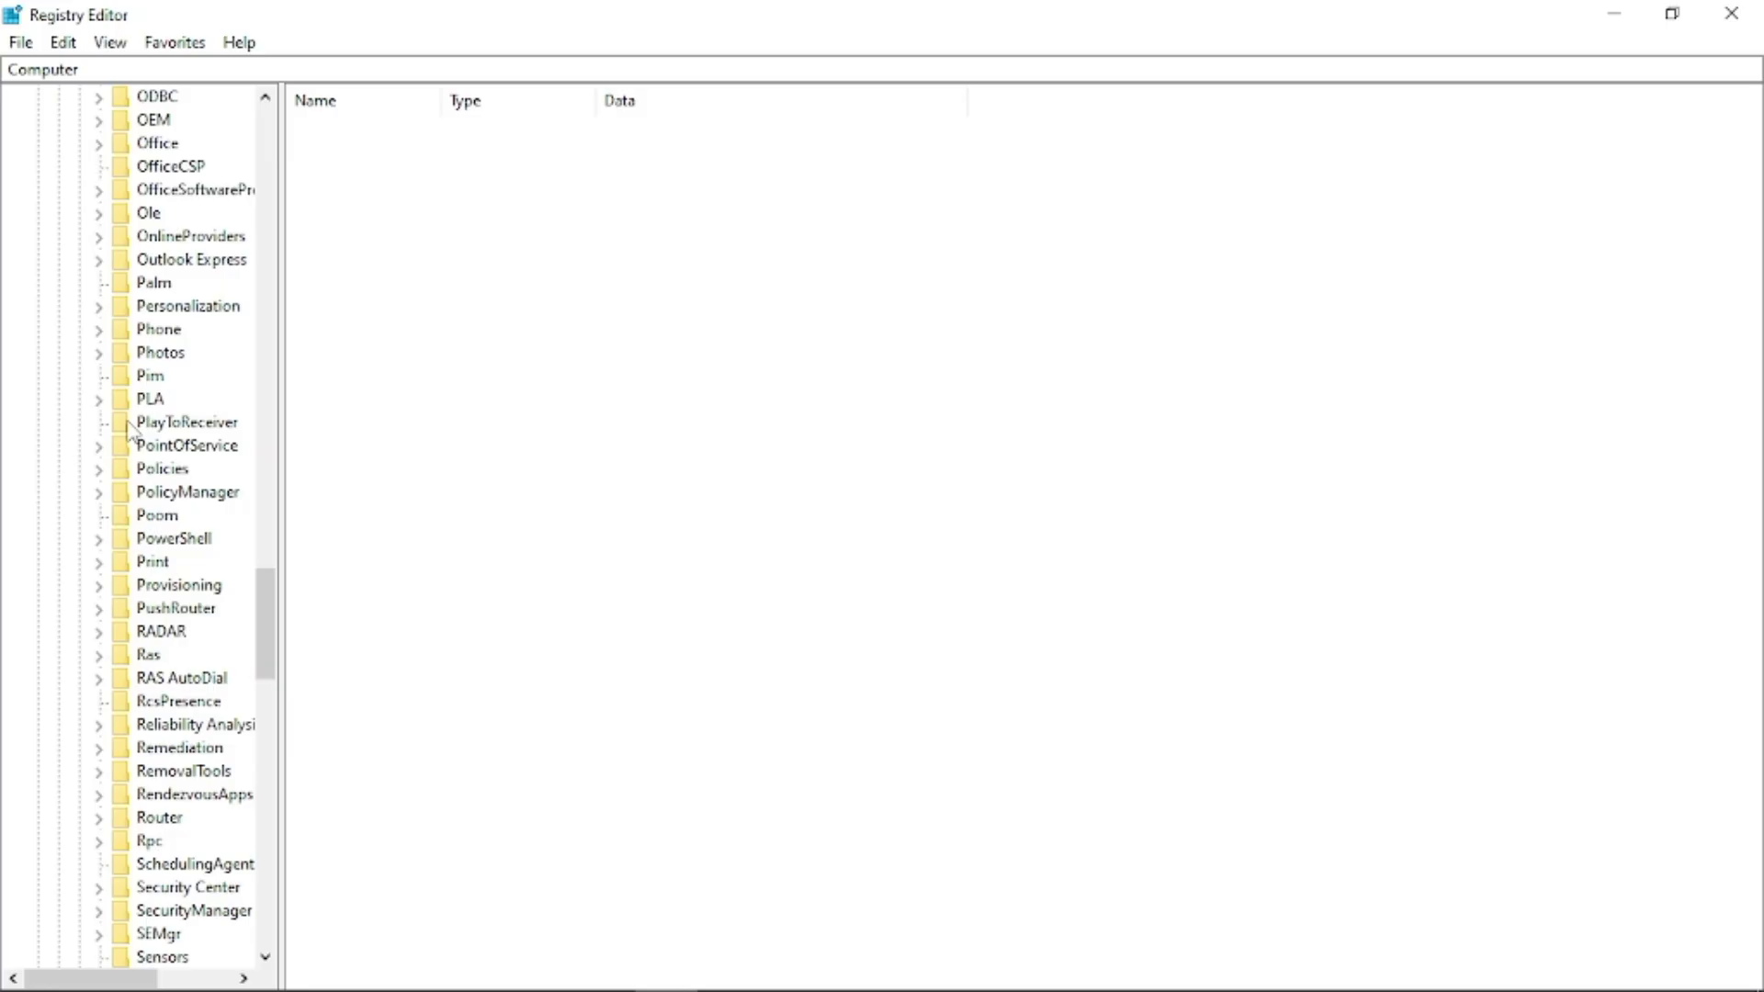
scroll(129, 425, "down", 3)
scroll(127, 424, "down", 4)
scroll(128, 424, "down", 4)
scroll(128, 424, "down", 4)
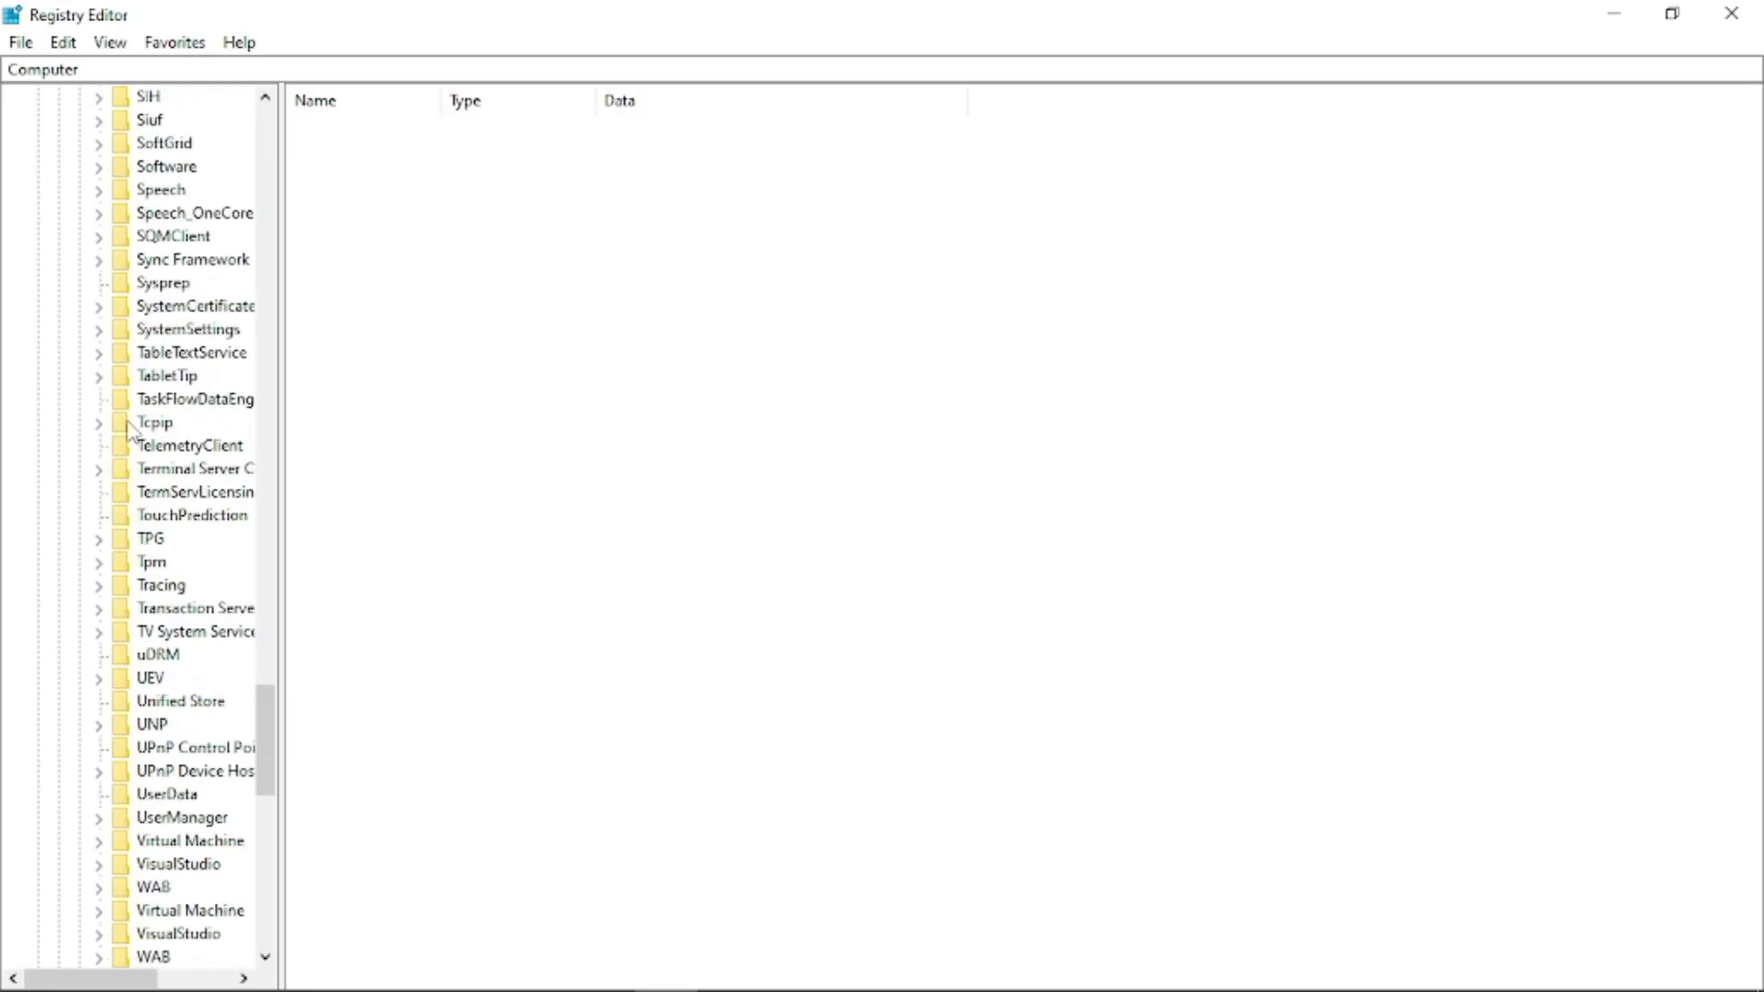
scroll(129, 425, "down", 3)
scroll(128, 424, "down", 3)
scroll(129, 425, "down", 3)
scroll(128, 425, "down", 3)
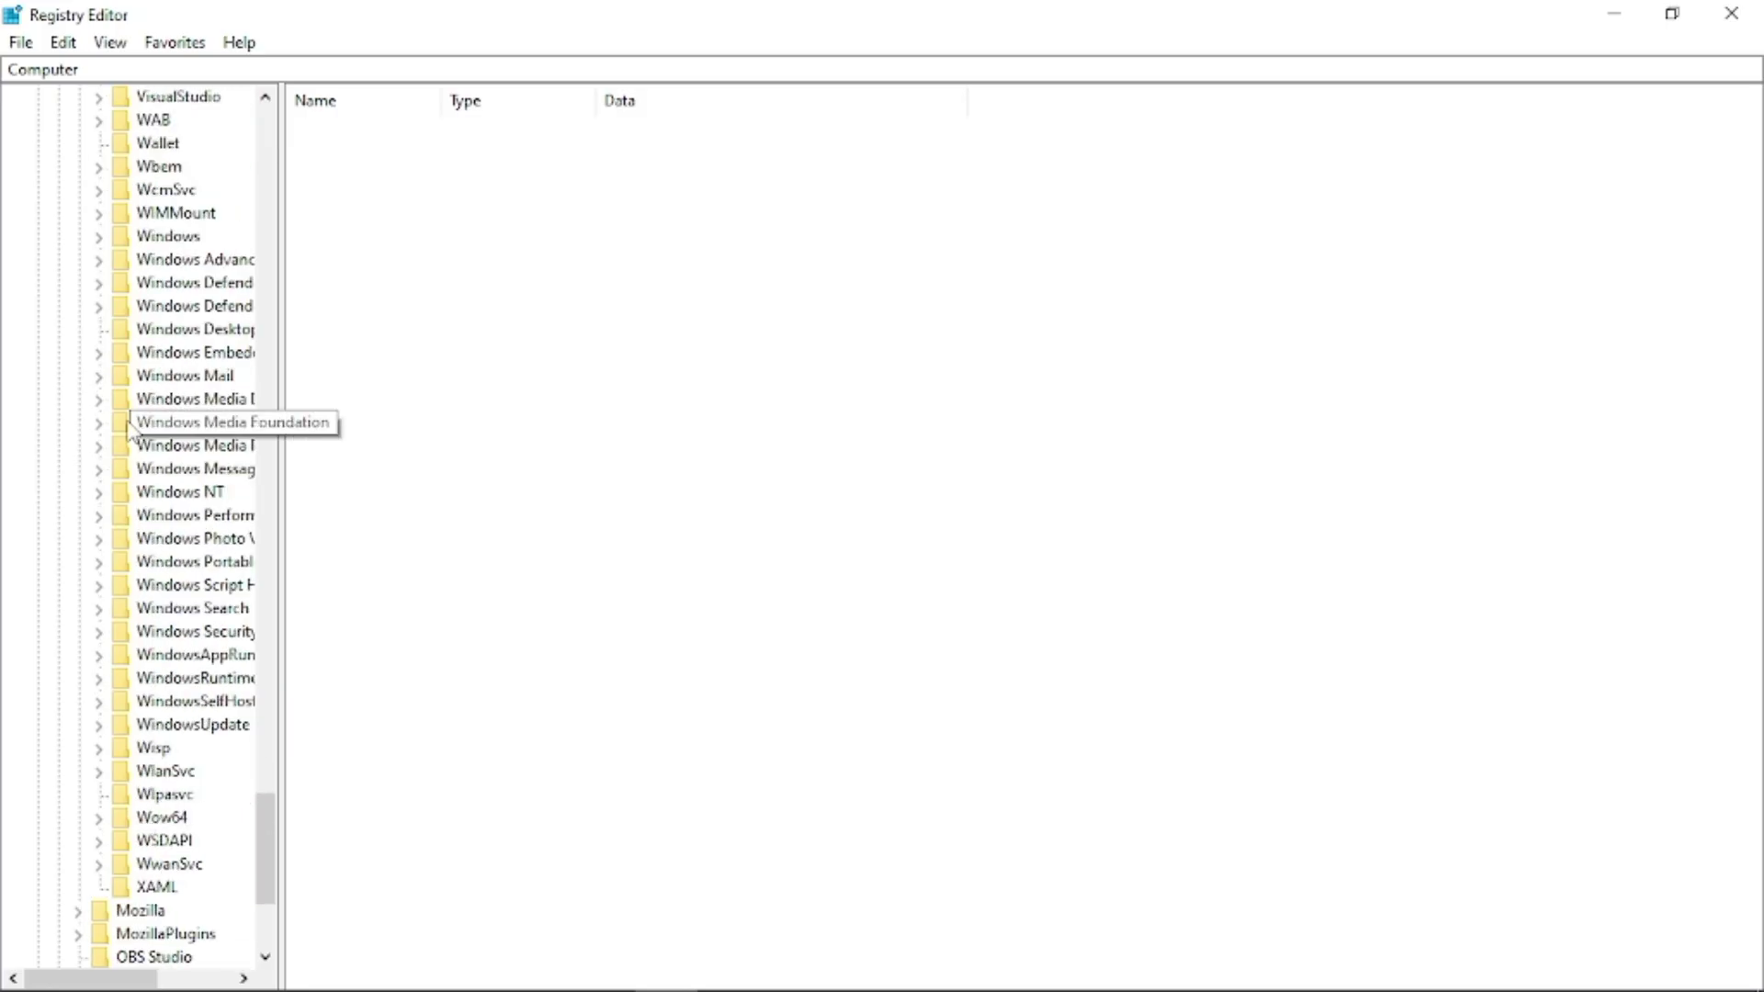
left_click(100, 236)
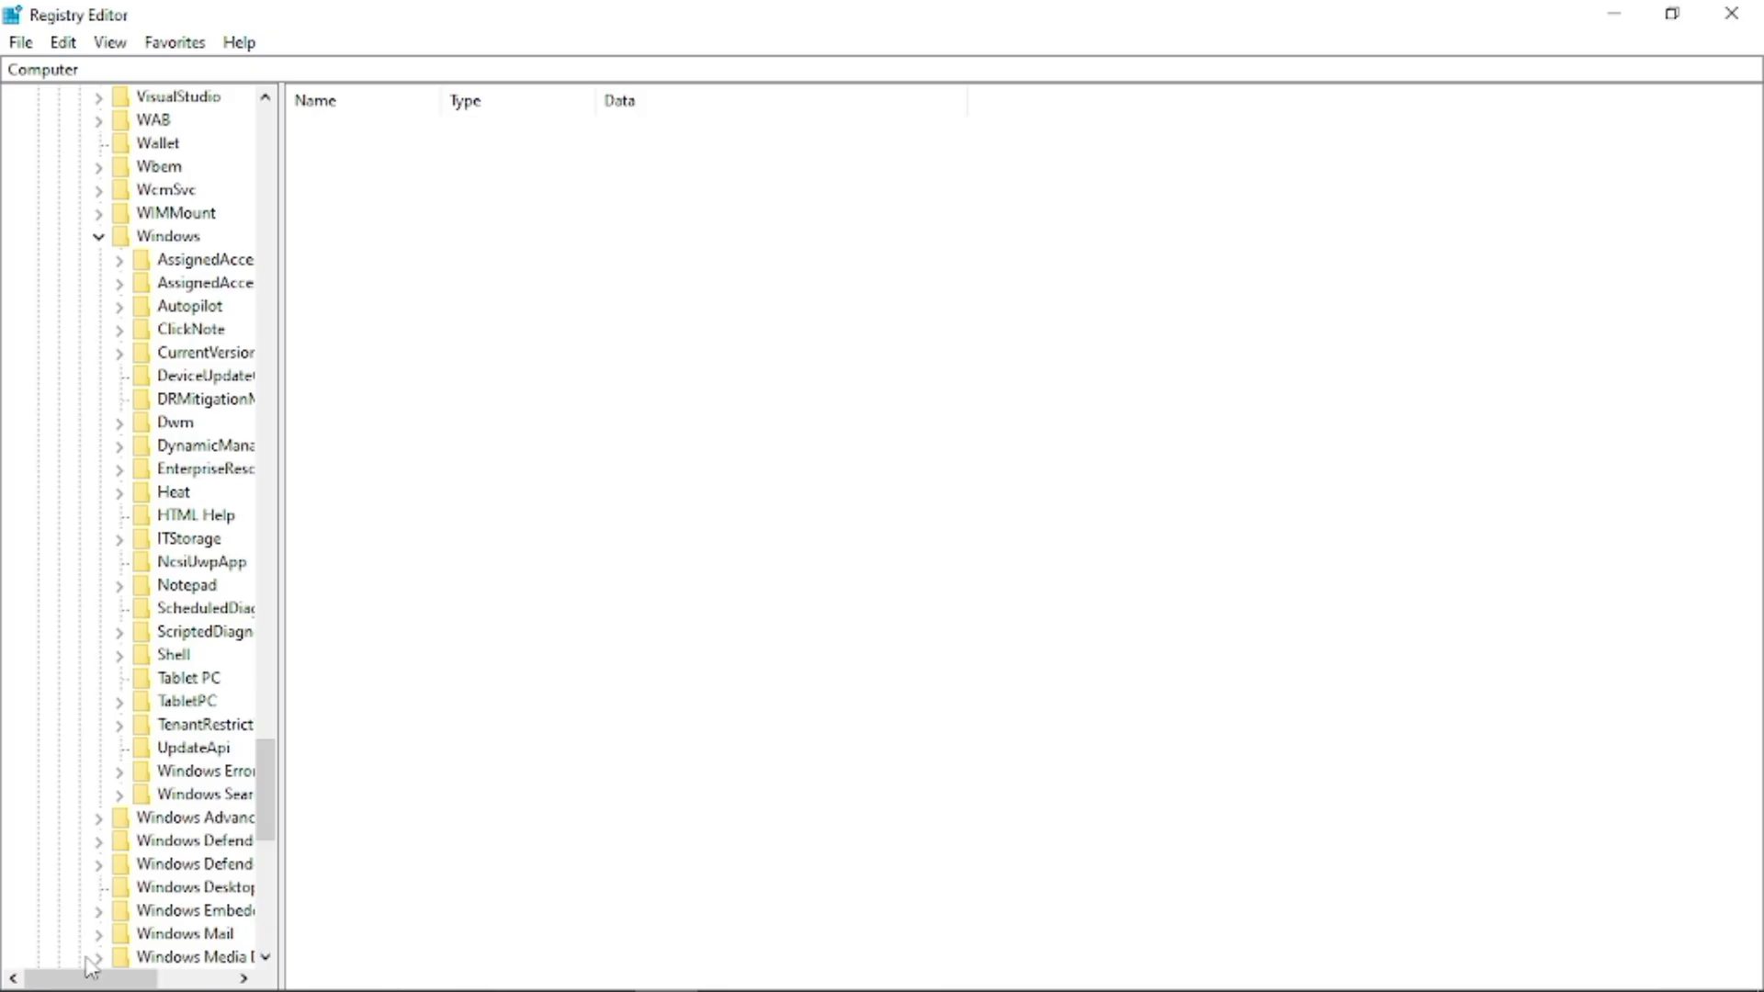
left_click_drag(91, 979, 137, 979)
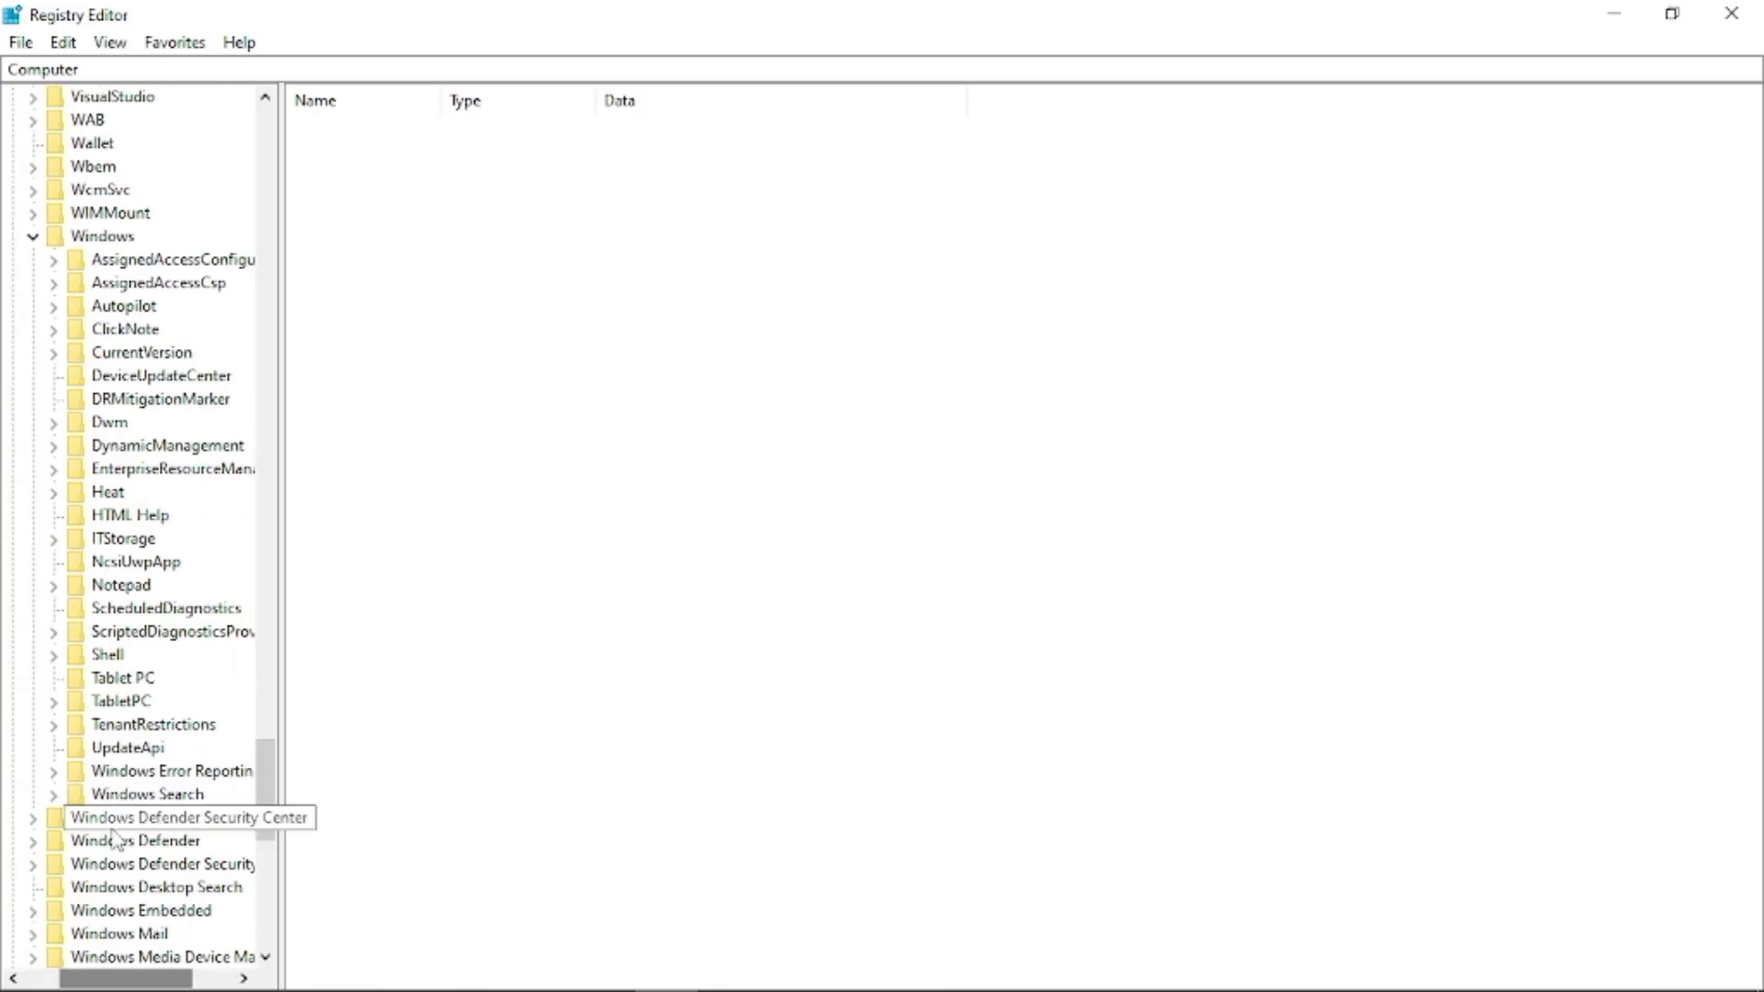
left_click(55, 355)
scroll(134, 399, "down", 3)
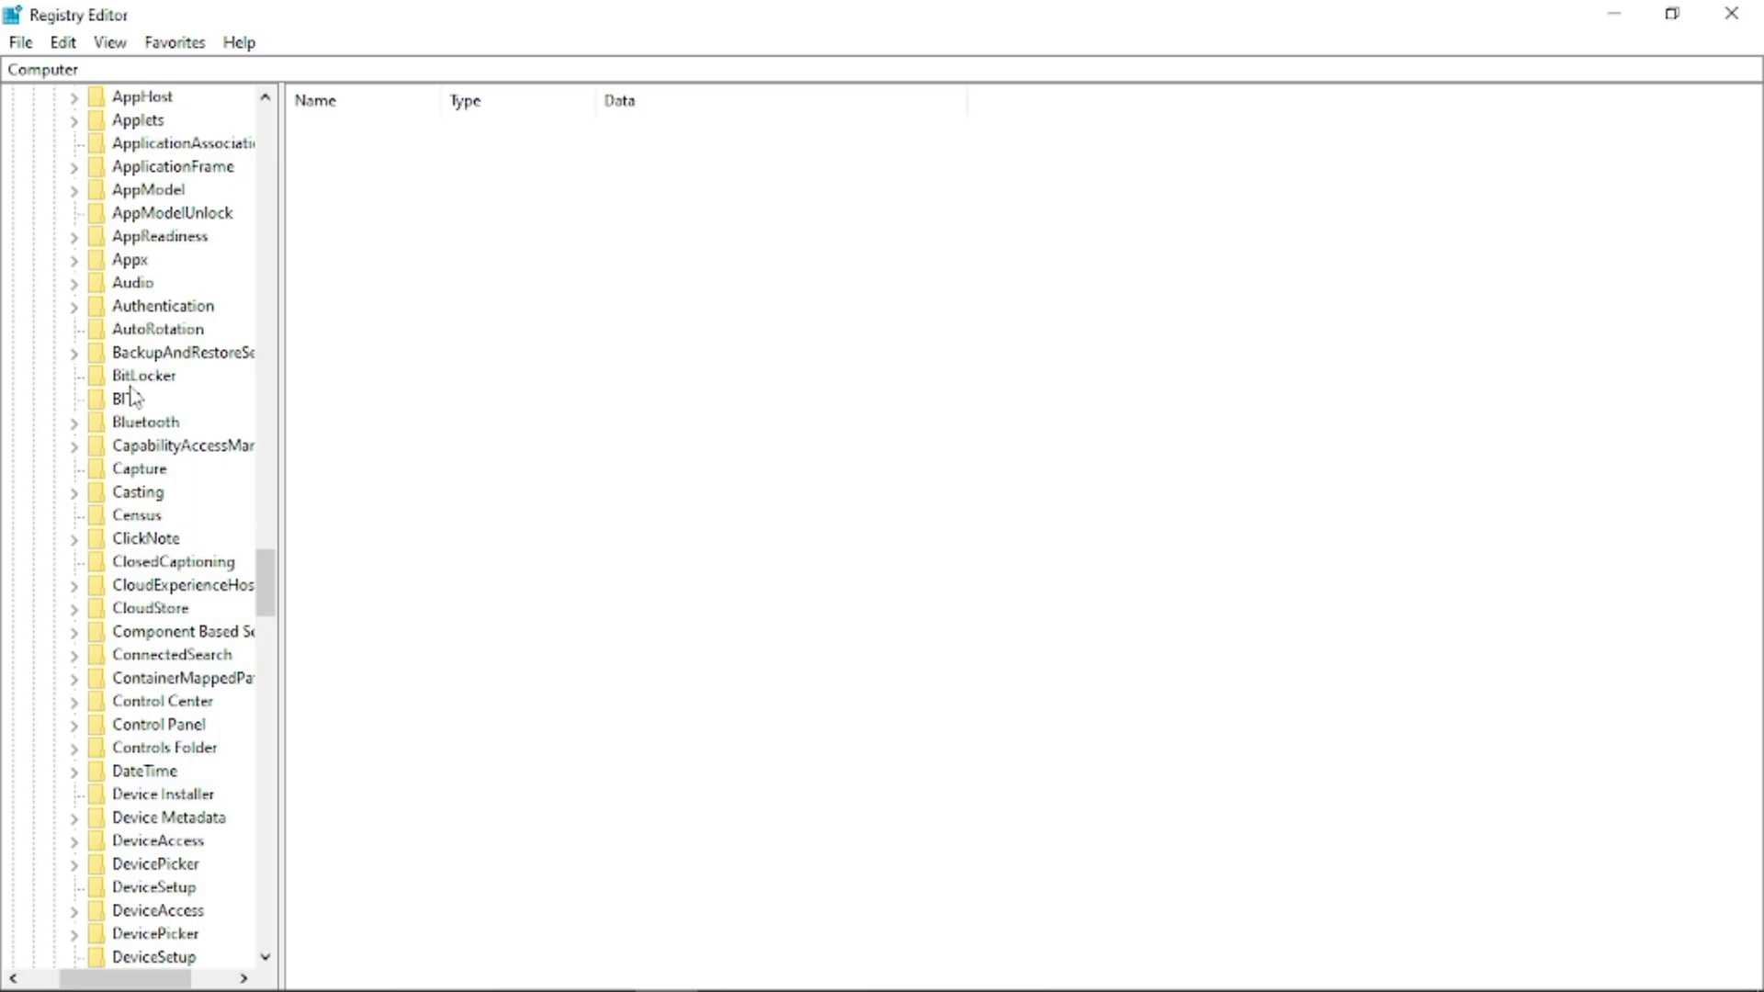
scroll(134, 399, "down", 3)
scroll(134, 399, "down", 3)
scroll(134, 398, "down", 2)
scroll(135, 398, "down", 2)
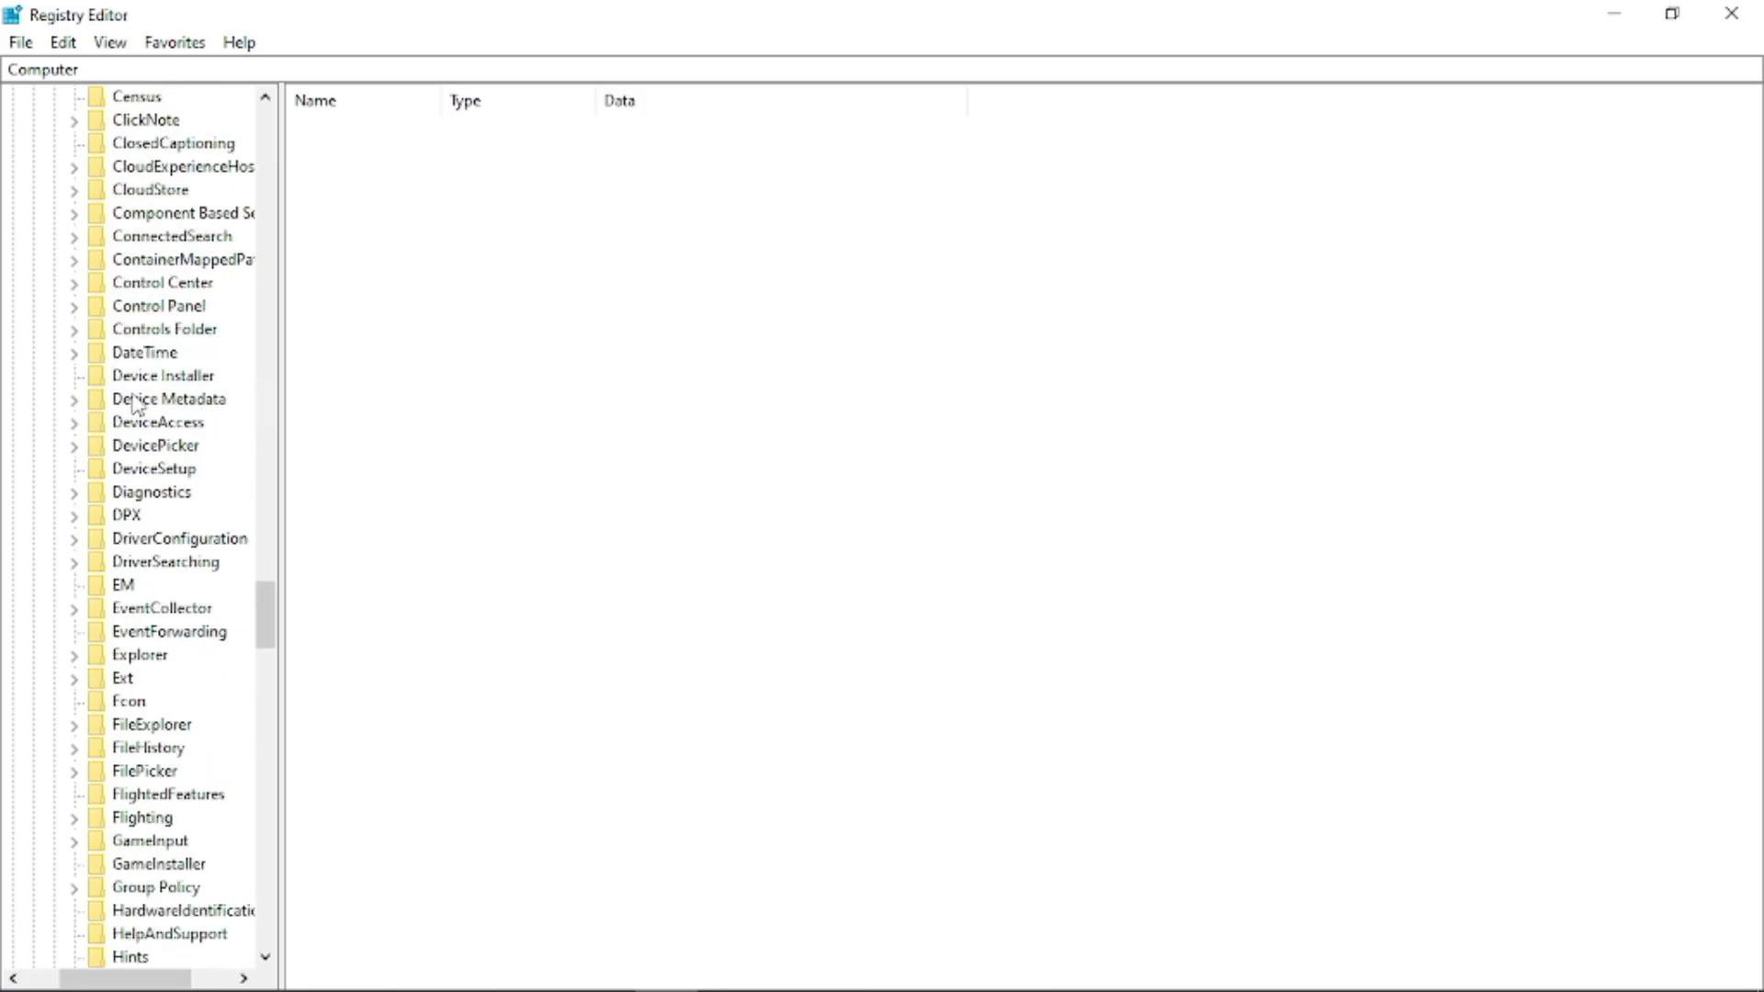
scroll(134, 402, "down", 3)
scroll(134, 402, "down", 3)
scroll(134, 402, "down", 3)
scroll(134, 402, "down", 3)
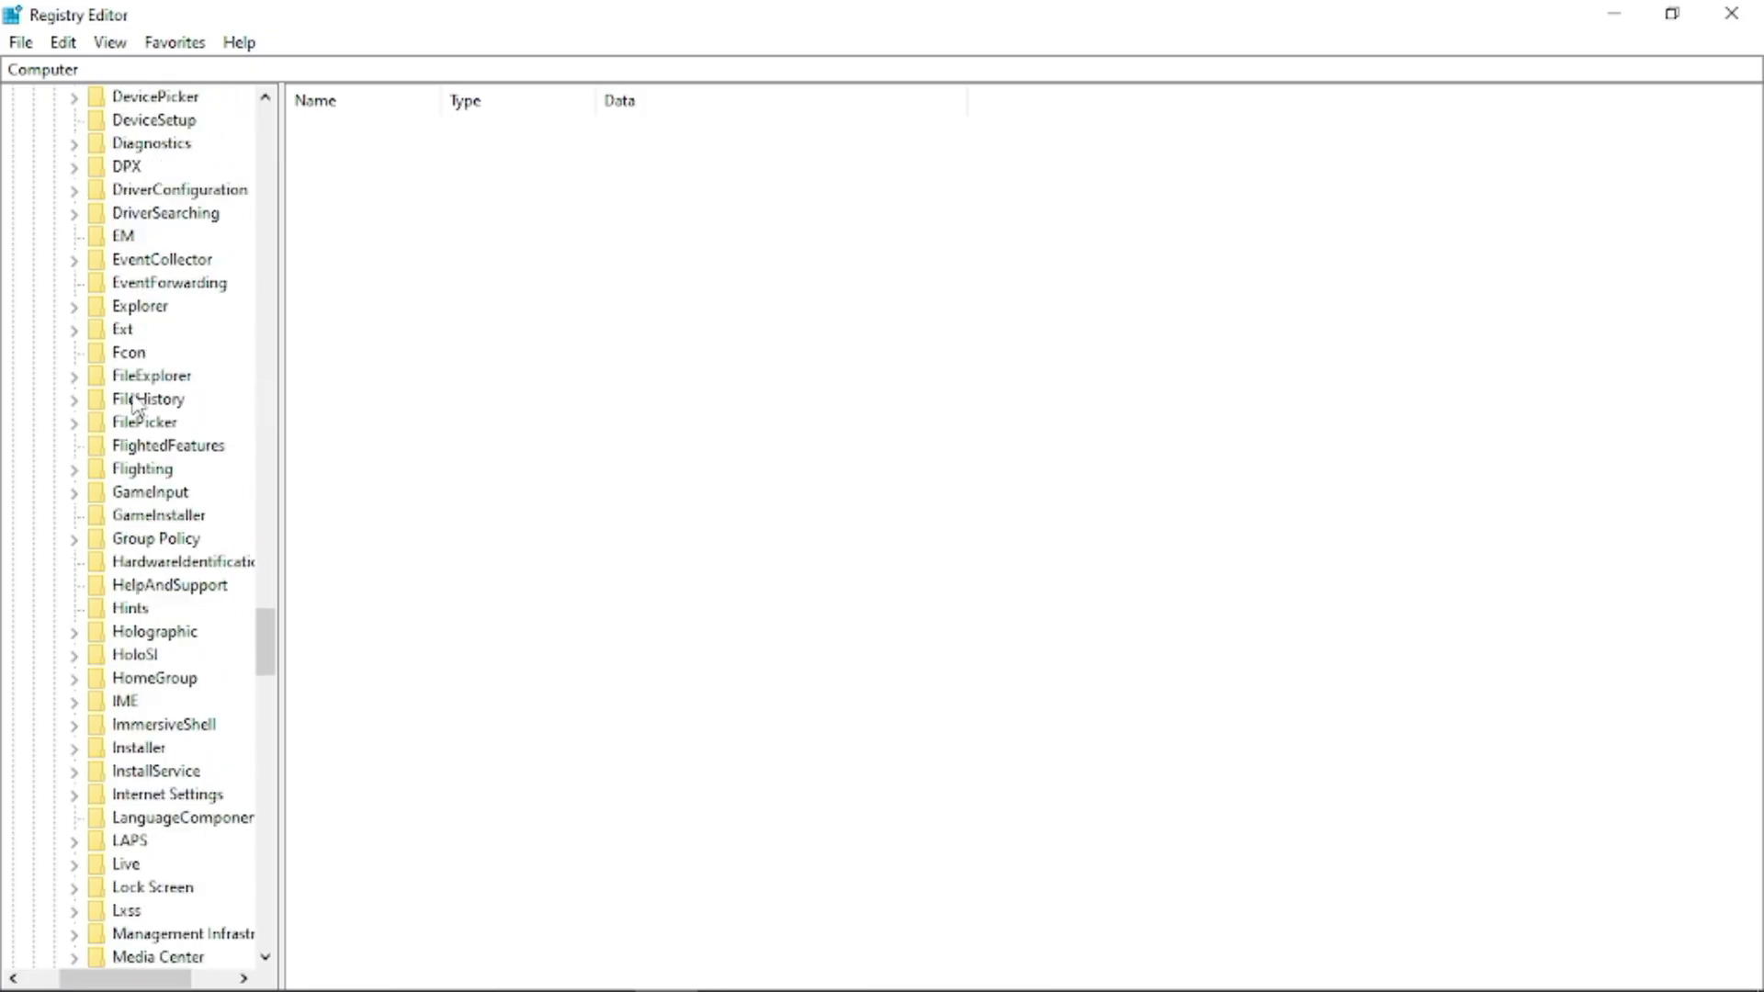
Step: Create a new subkey under Explorer and name it 'Shell Icons'
right_click(140, 307)
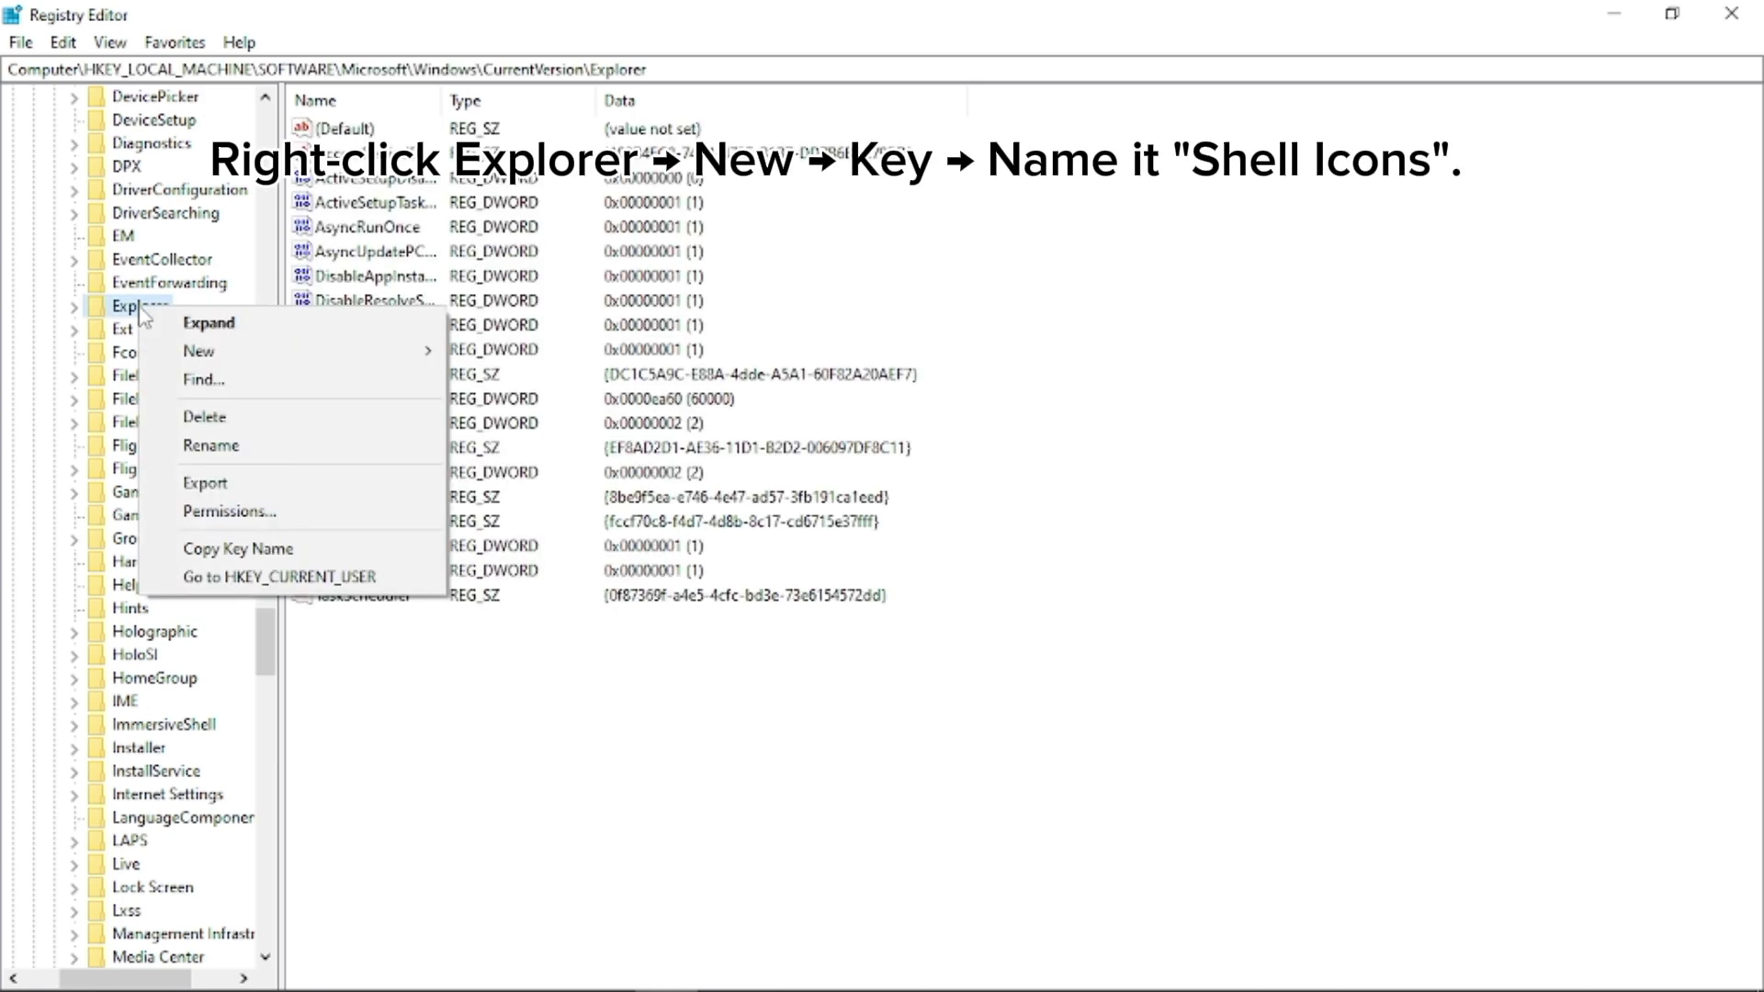
mouse_move(200, 352)
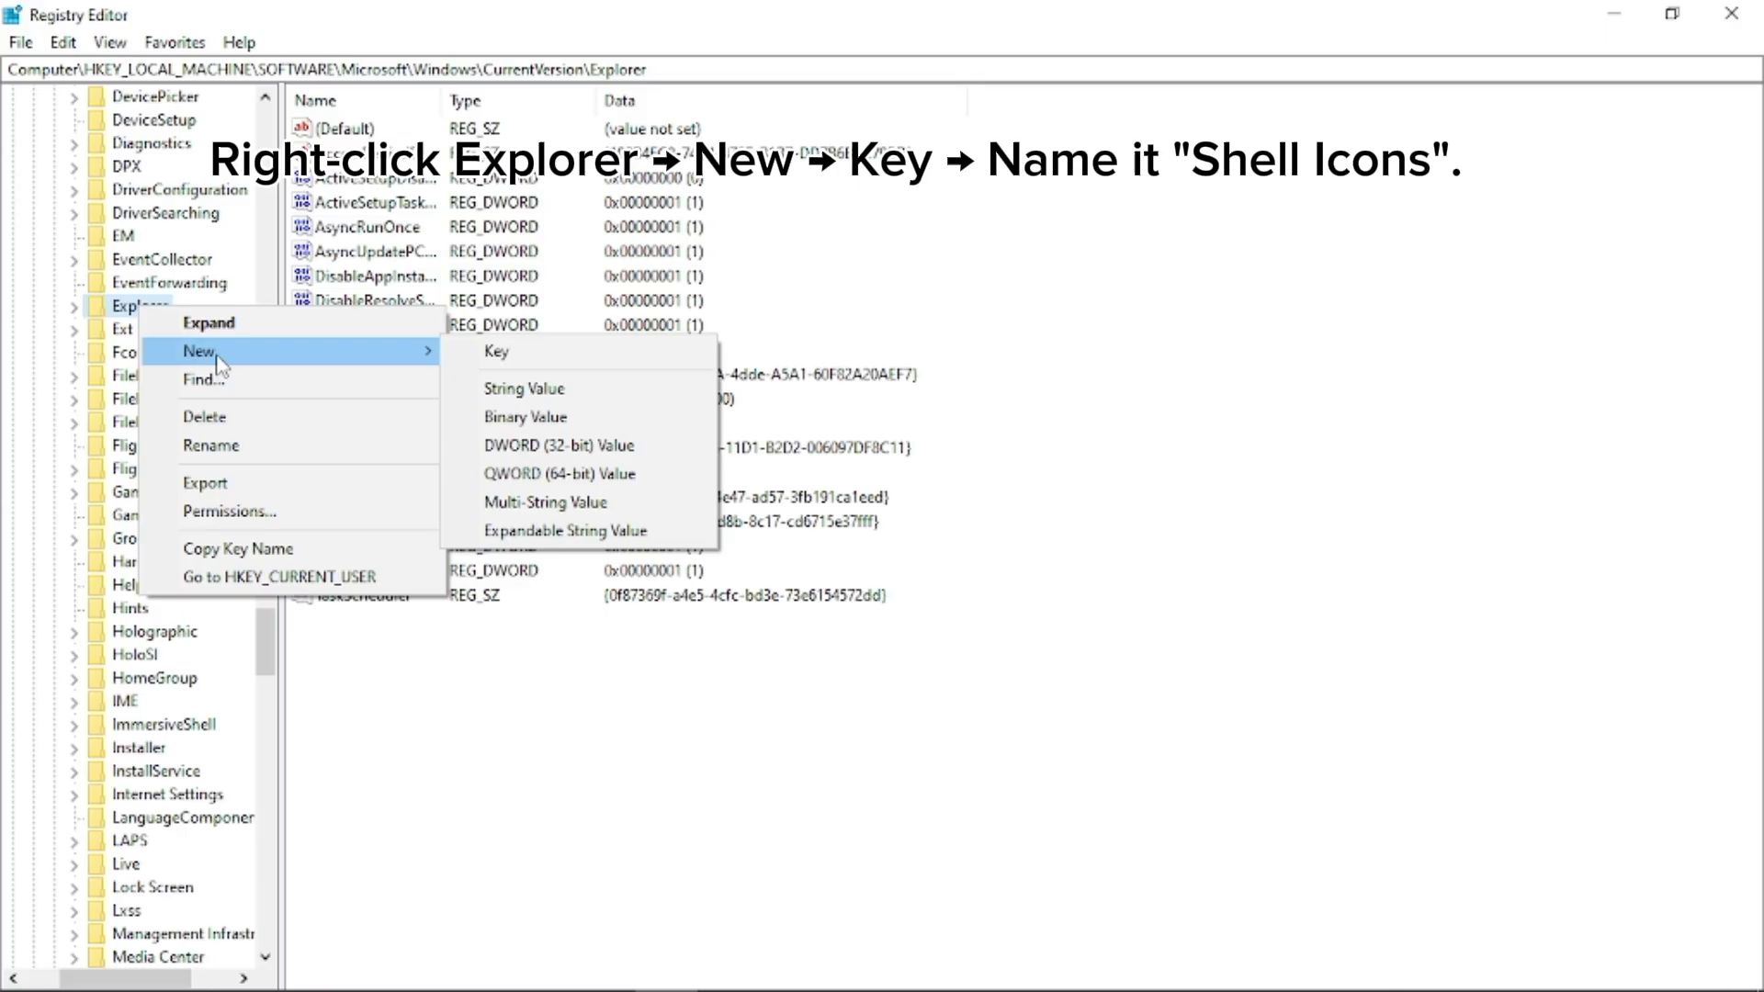
left_click(476, 355)
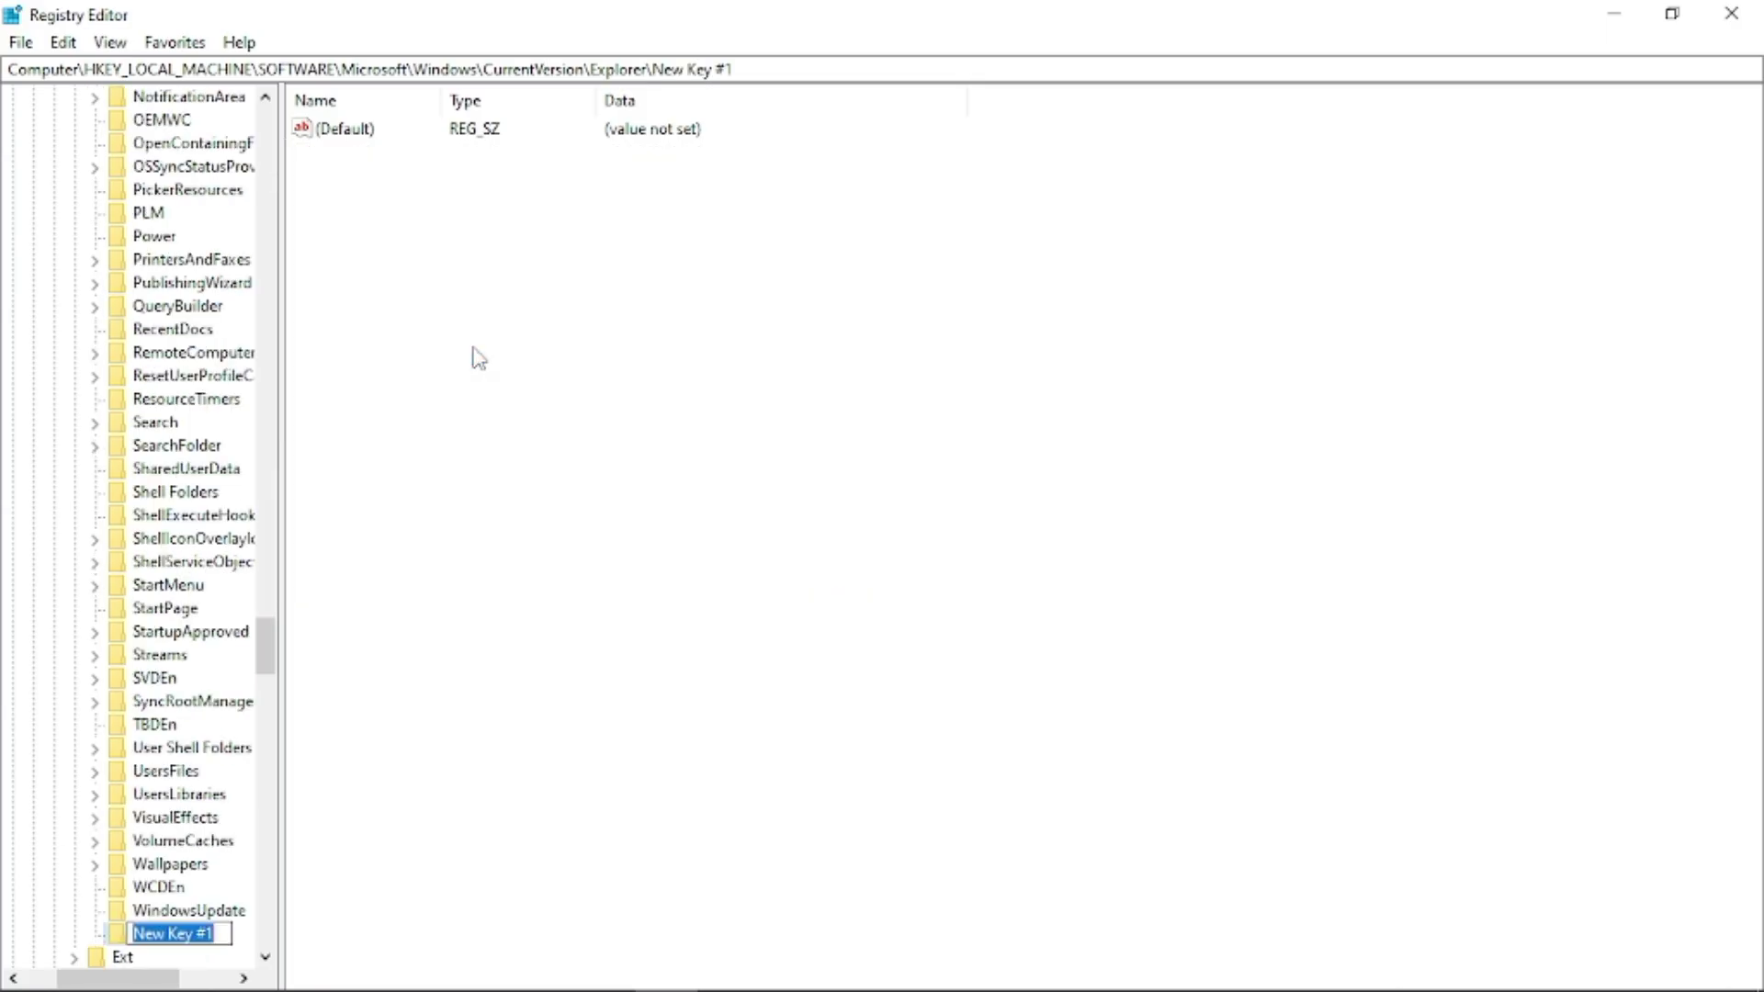
scroll(301, 474, "down", 3)
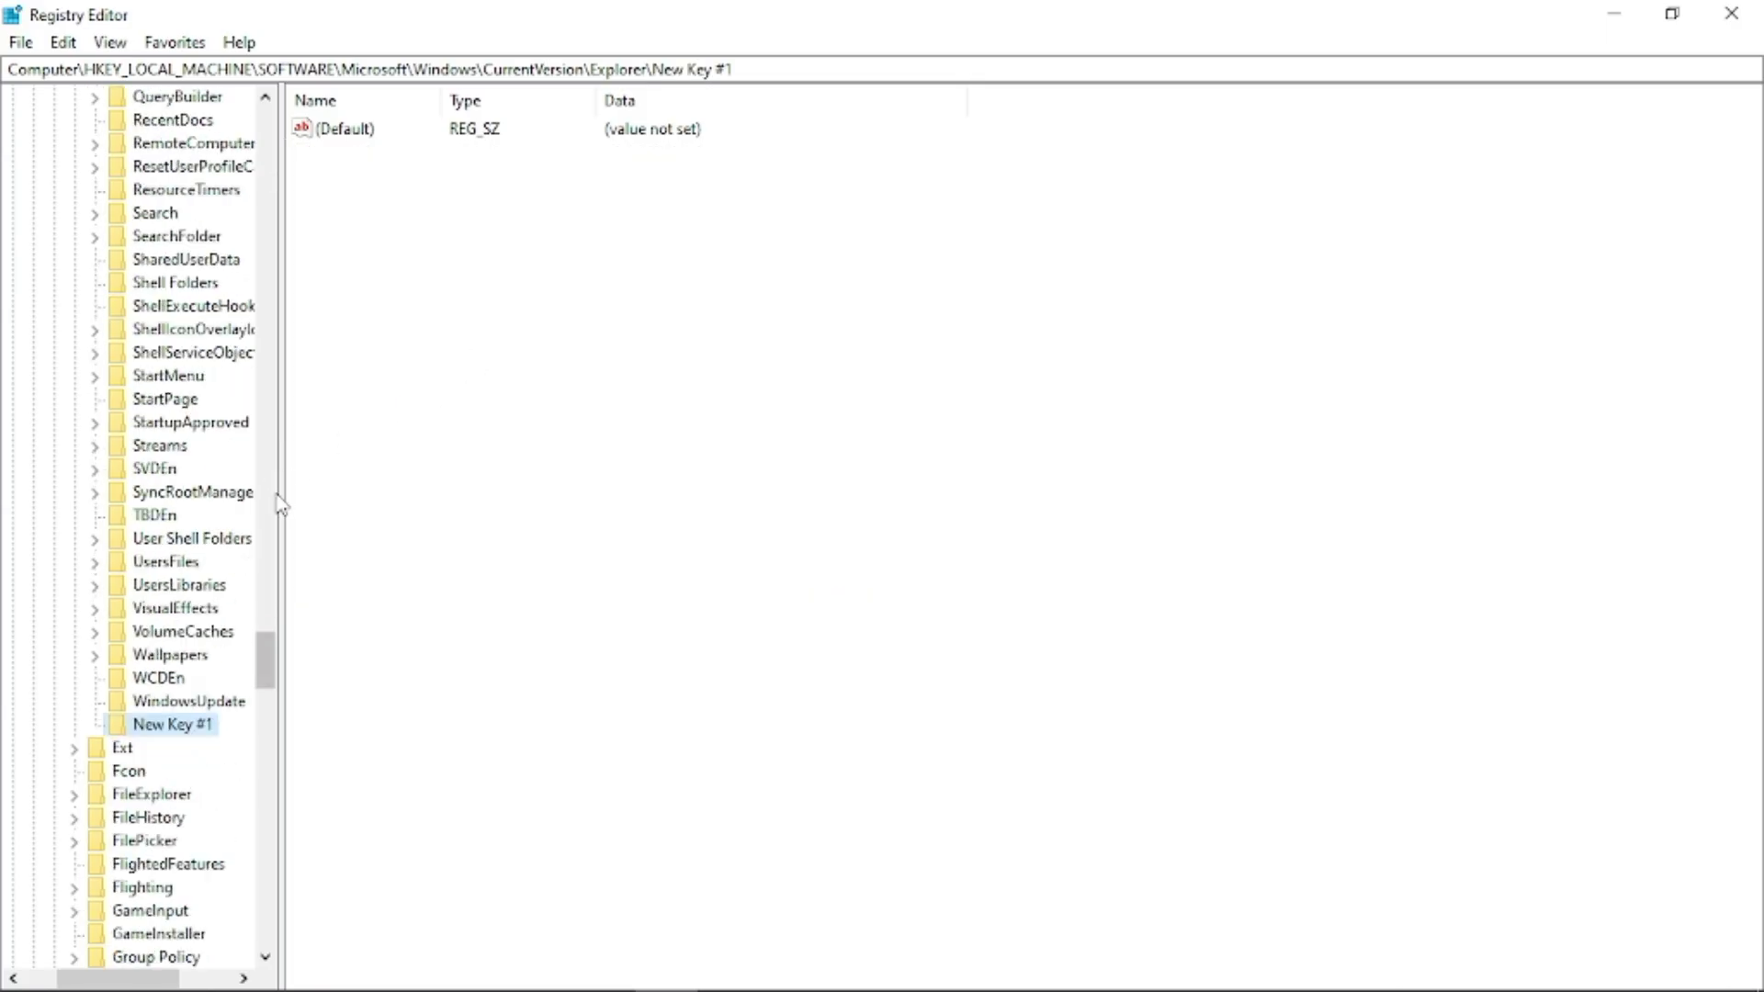
scroll(228, 579, "down", 1)
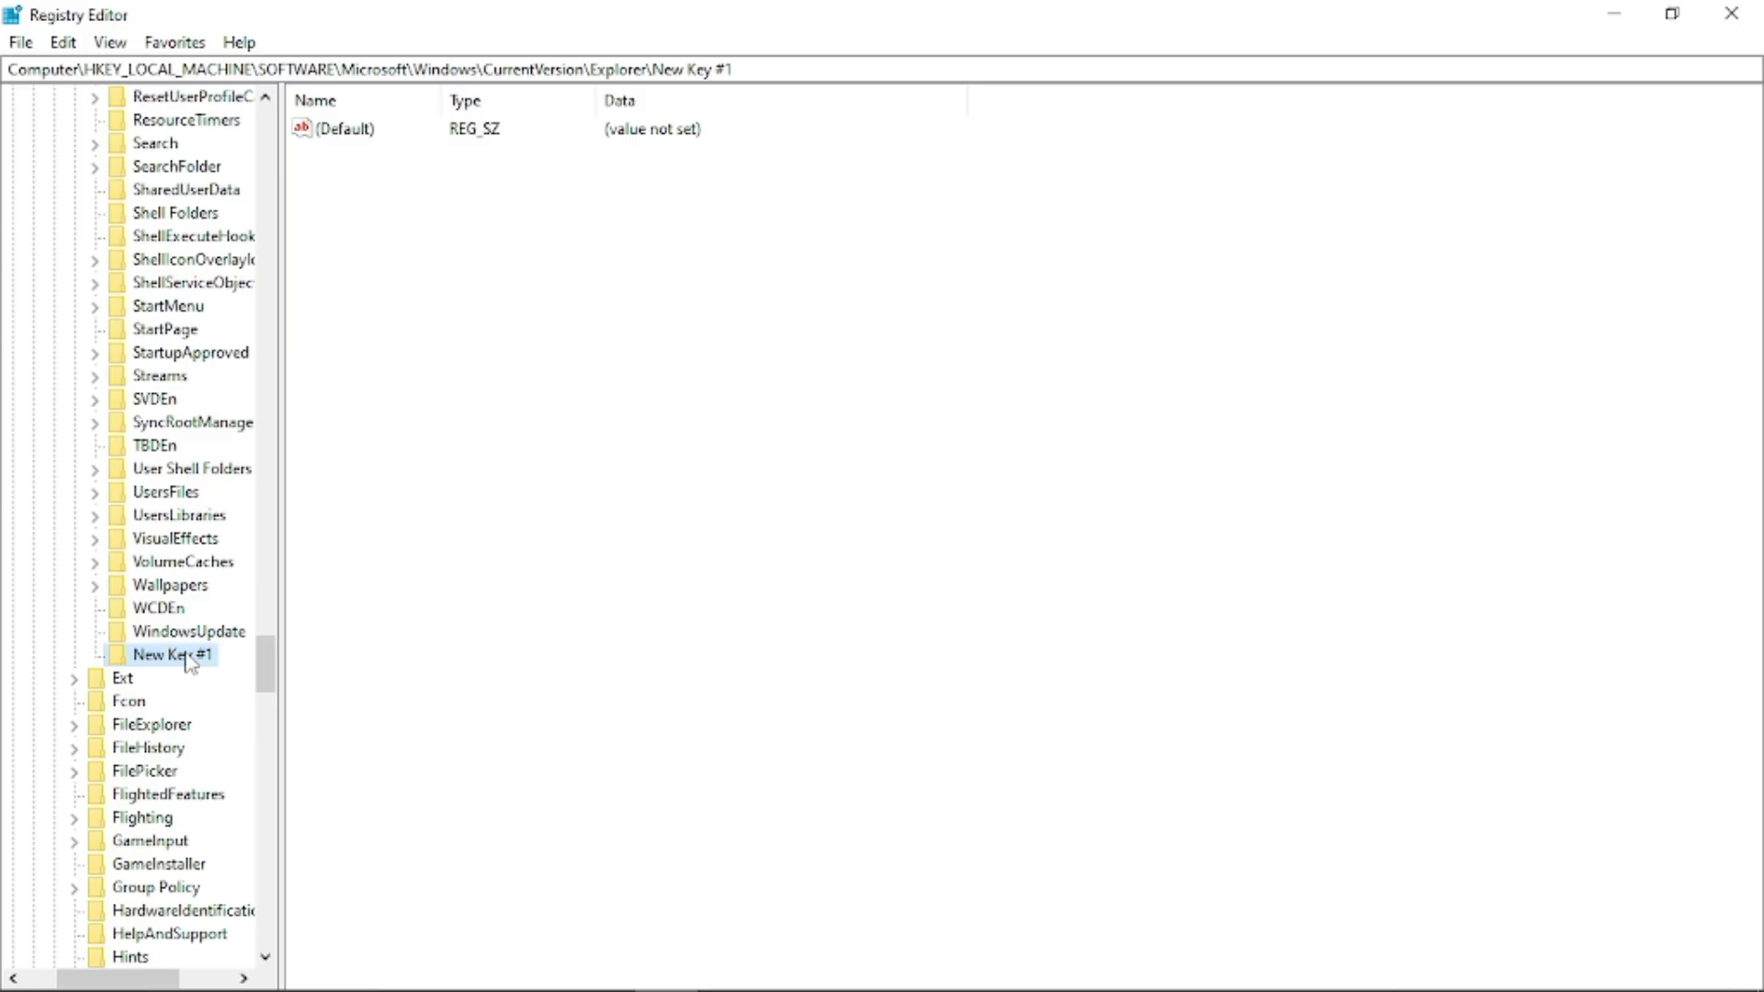
right_click(190, 660)
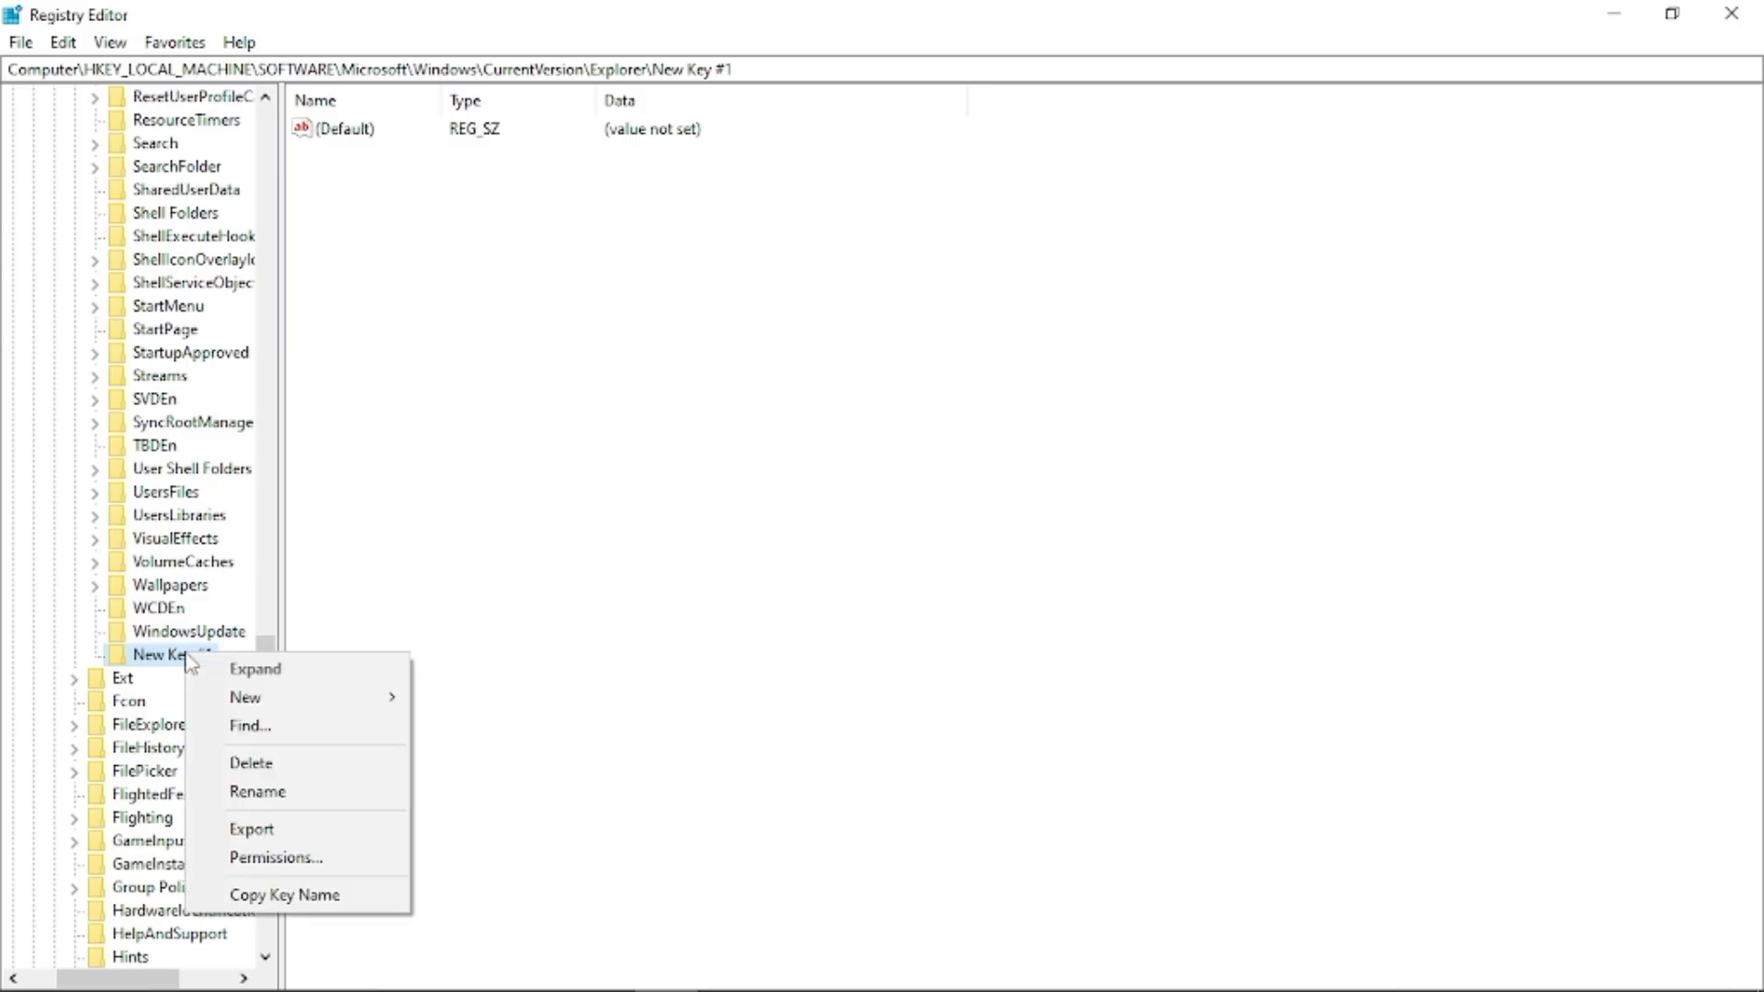
left_click(258, 791)
key("BackSpace")
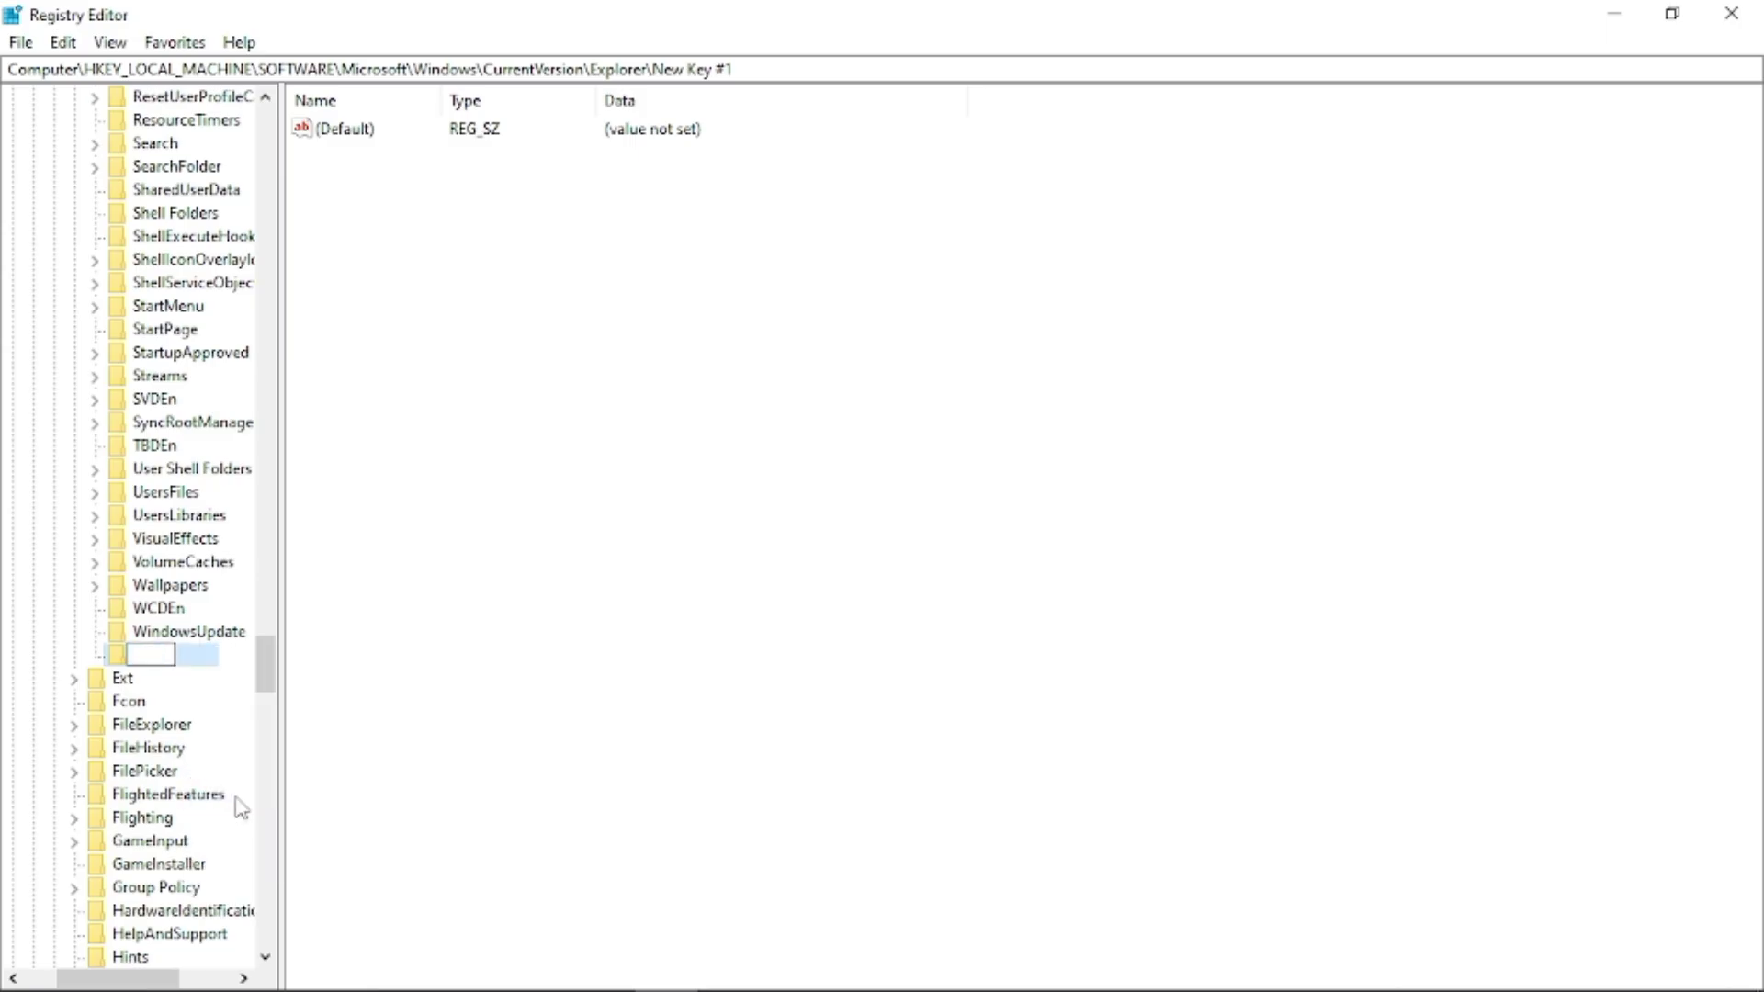
type("Shell I")
type("cons")
key("Return")
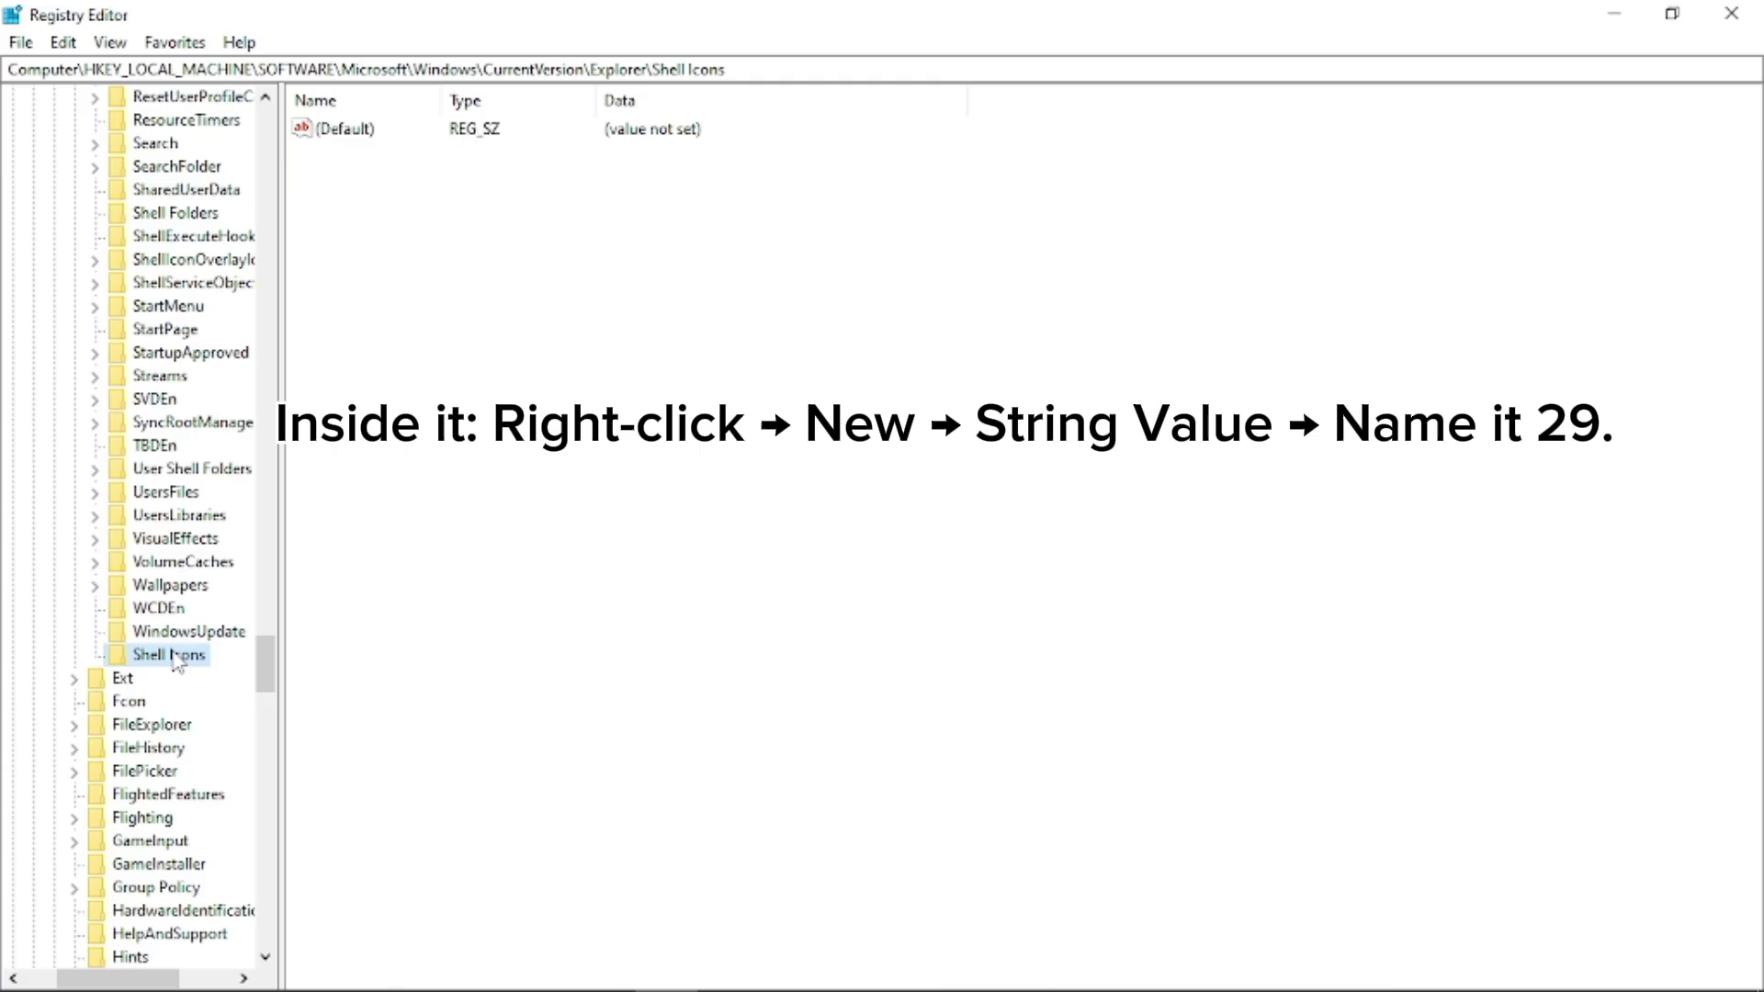
Step: Add a new string value named '29' to the Shell Icons key
right_click(188, 659)
mouse_move(234, 696)
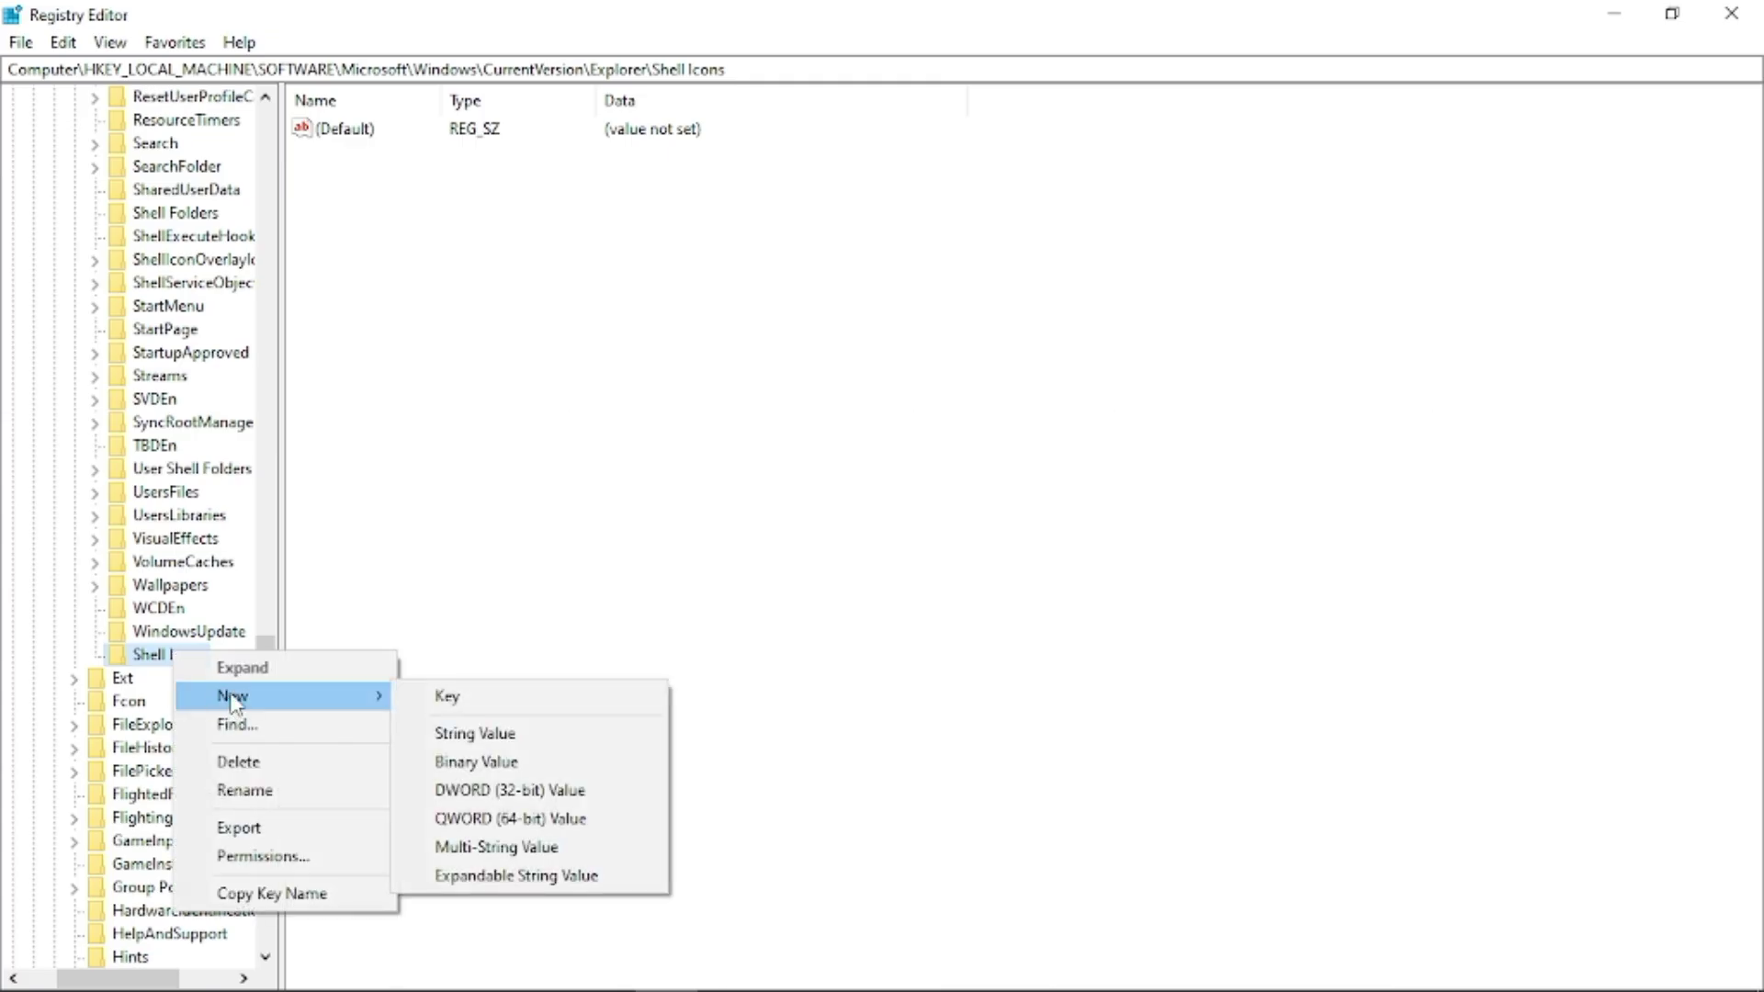
left_click(459, 733)
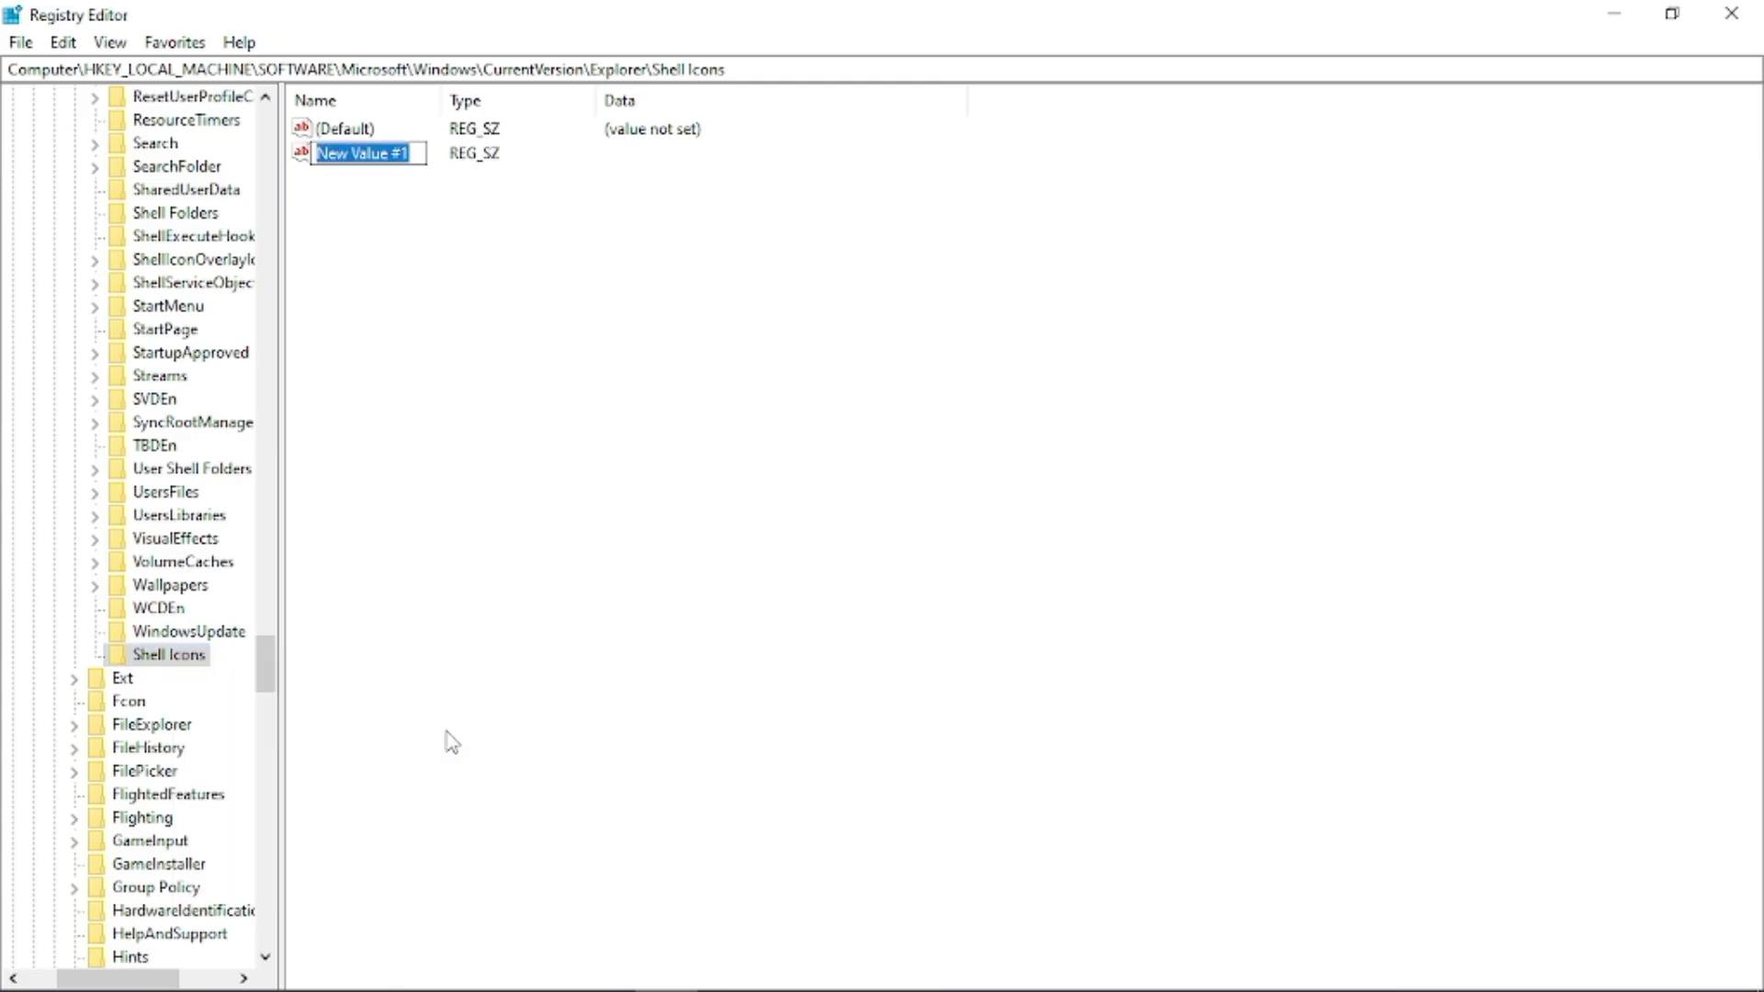
type("29")
key("Return")
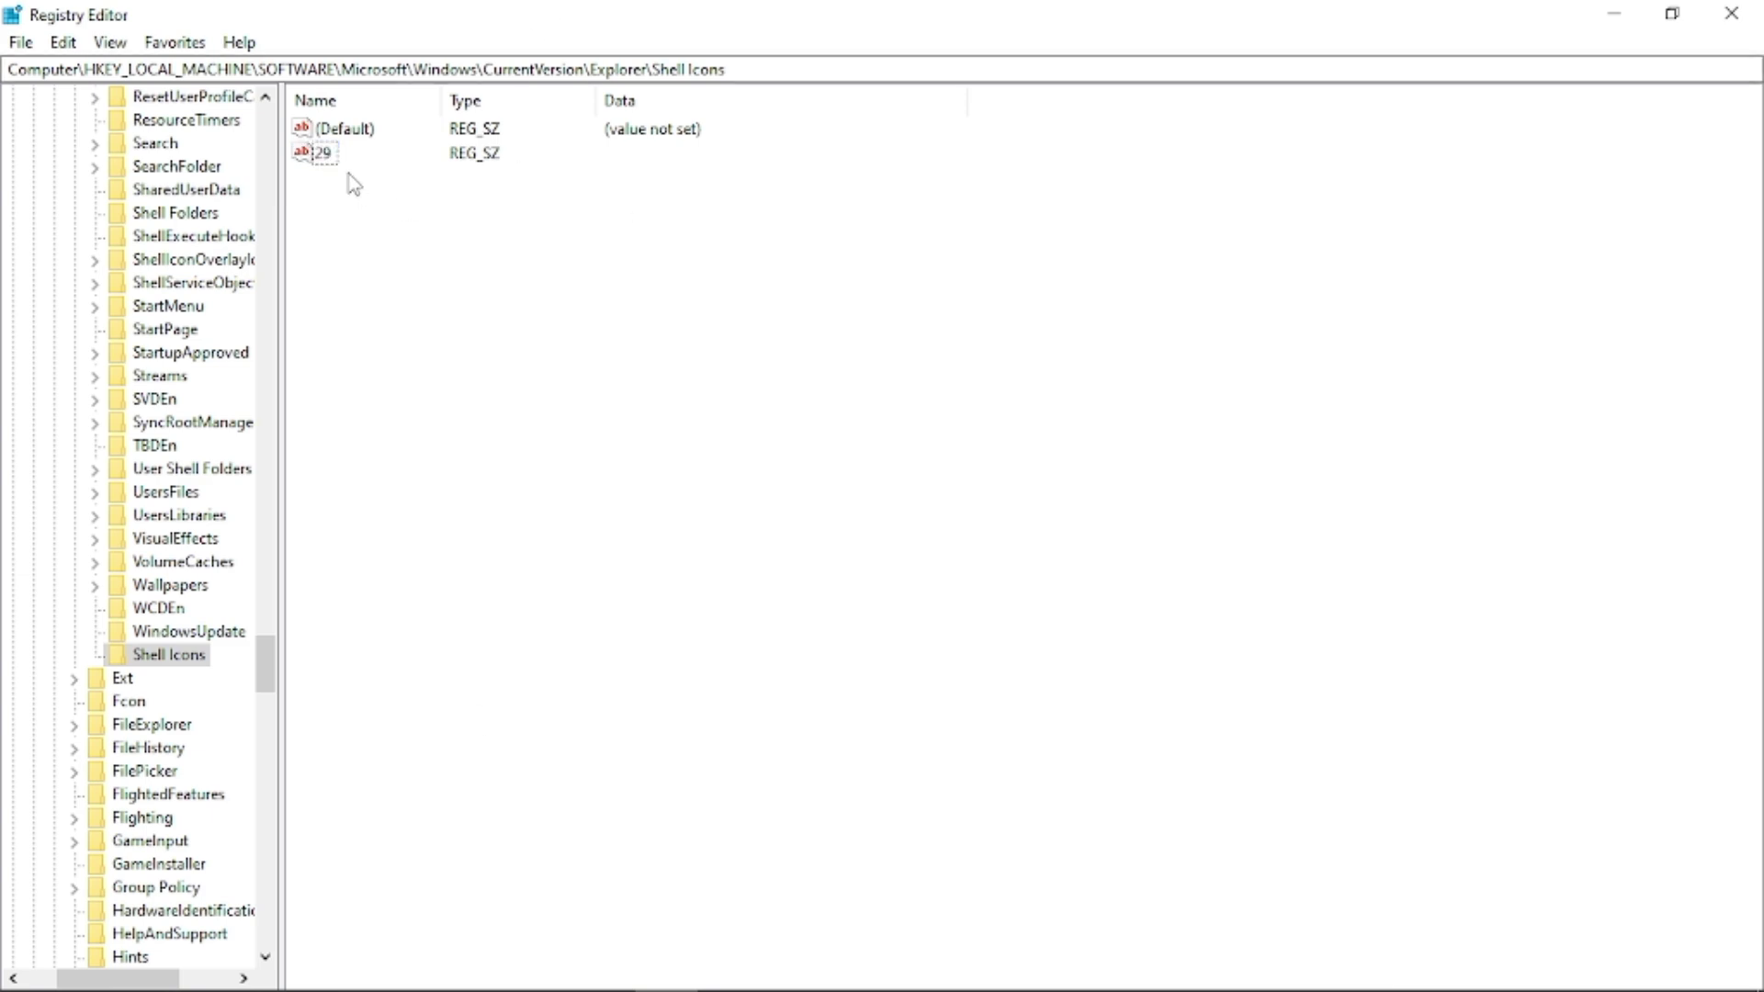
Step: Give value 29 the data %windir%\System32\Shell32.dll,-50 and save it
double_click(321, 152)
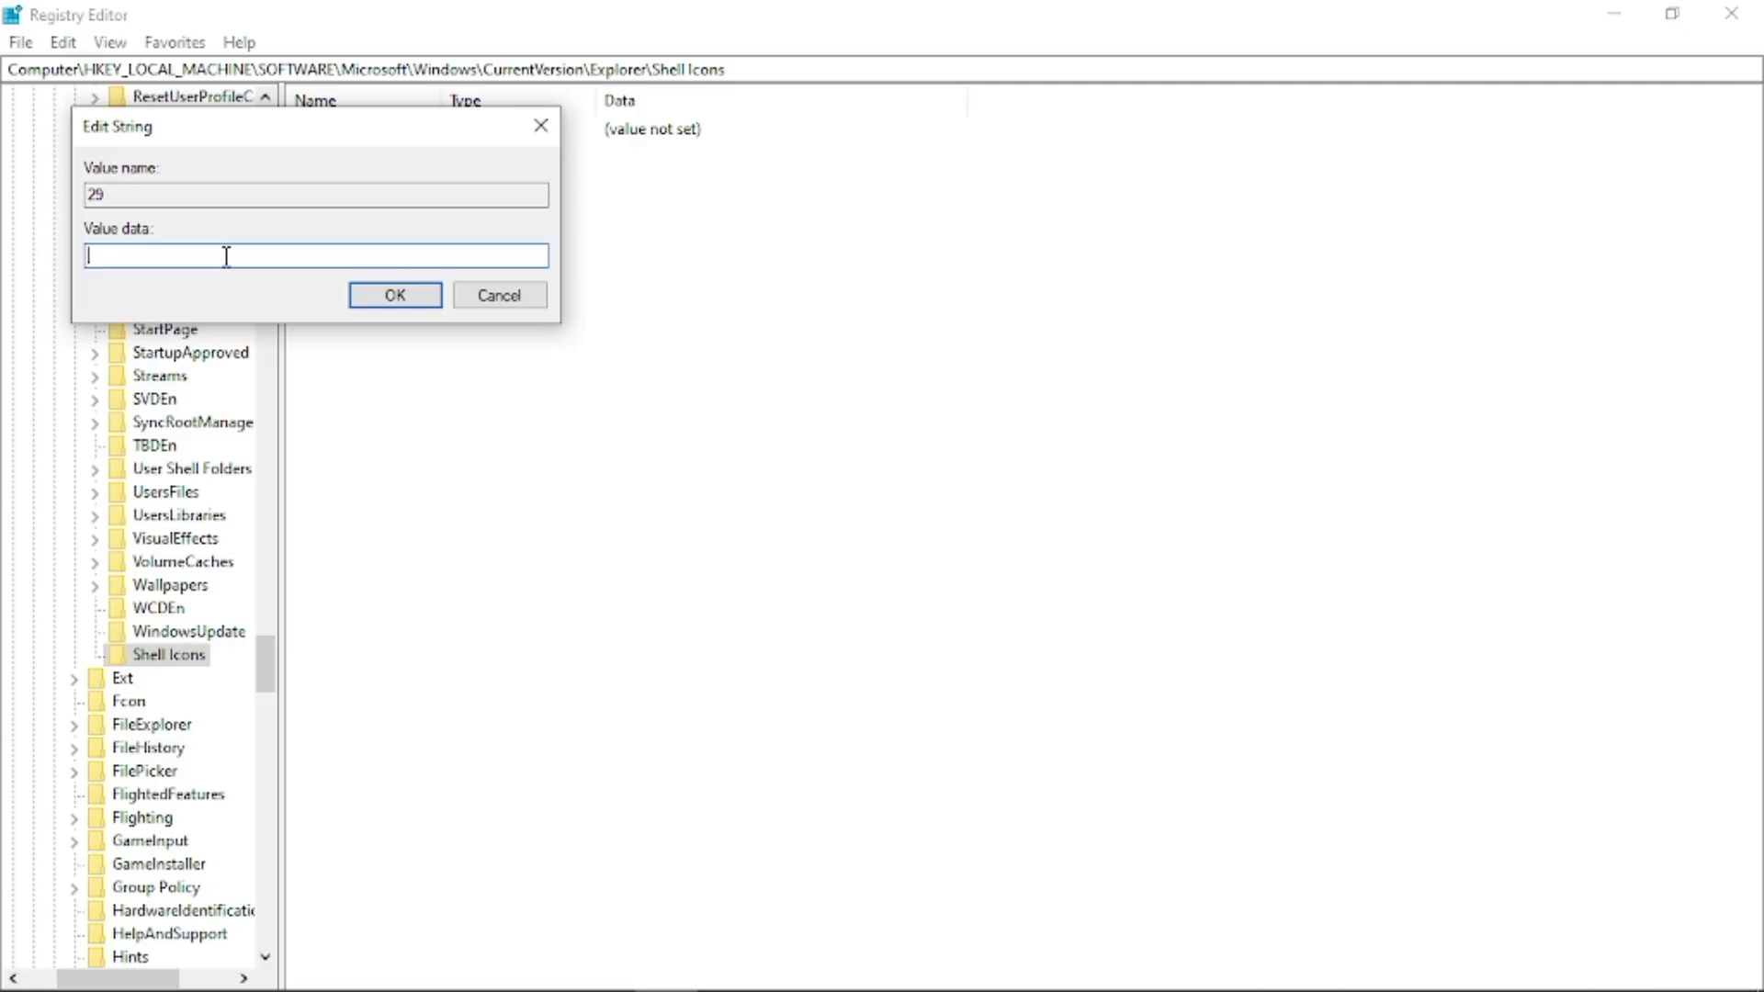
type("%")
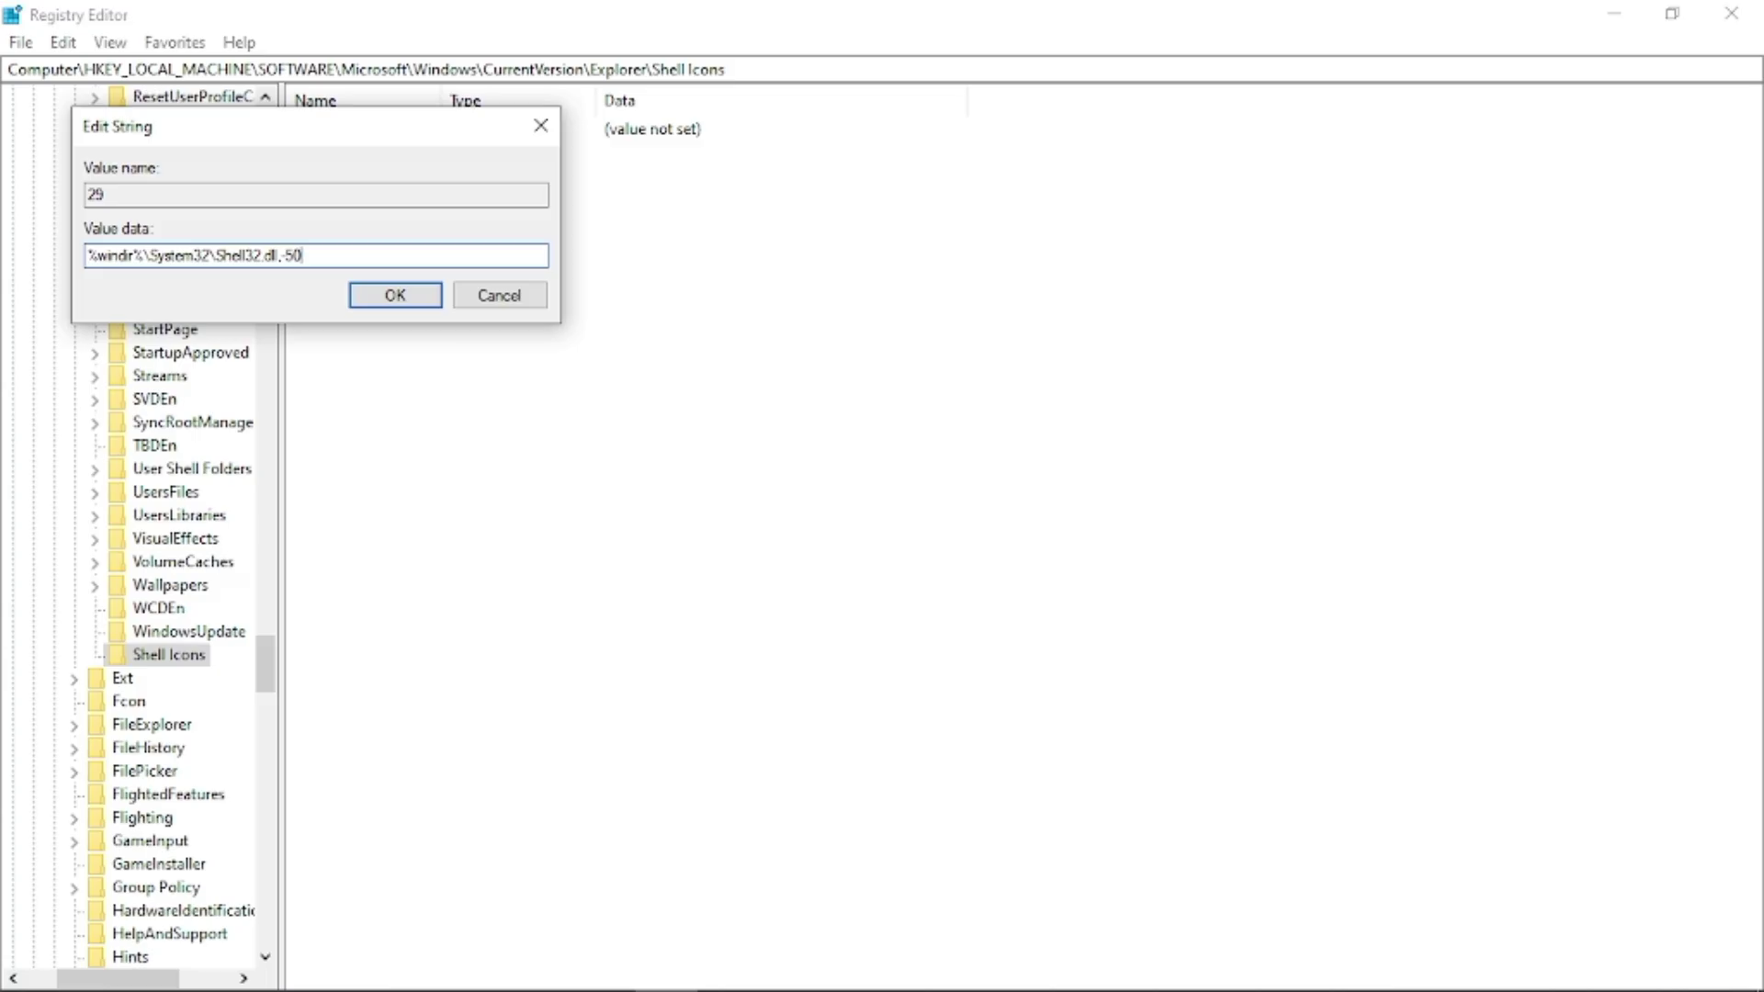
left_click(394, 295)
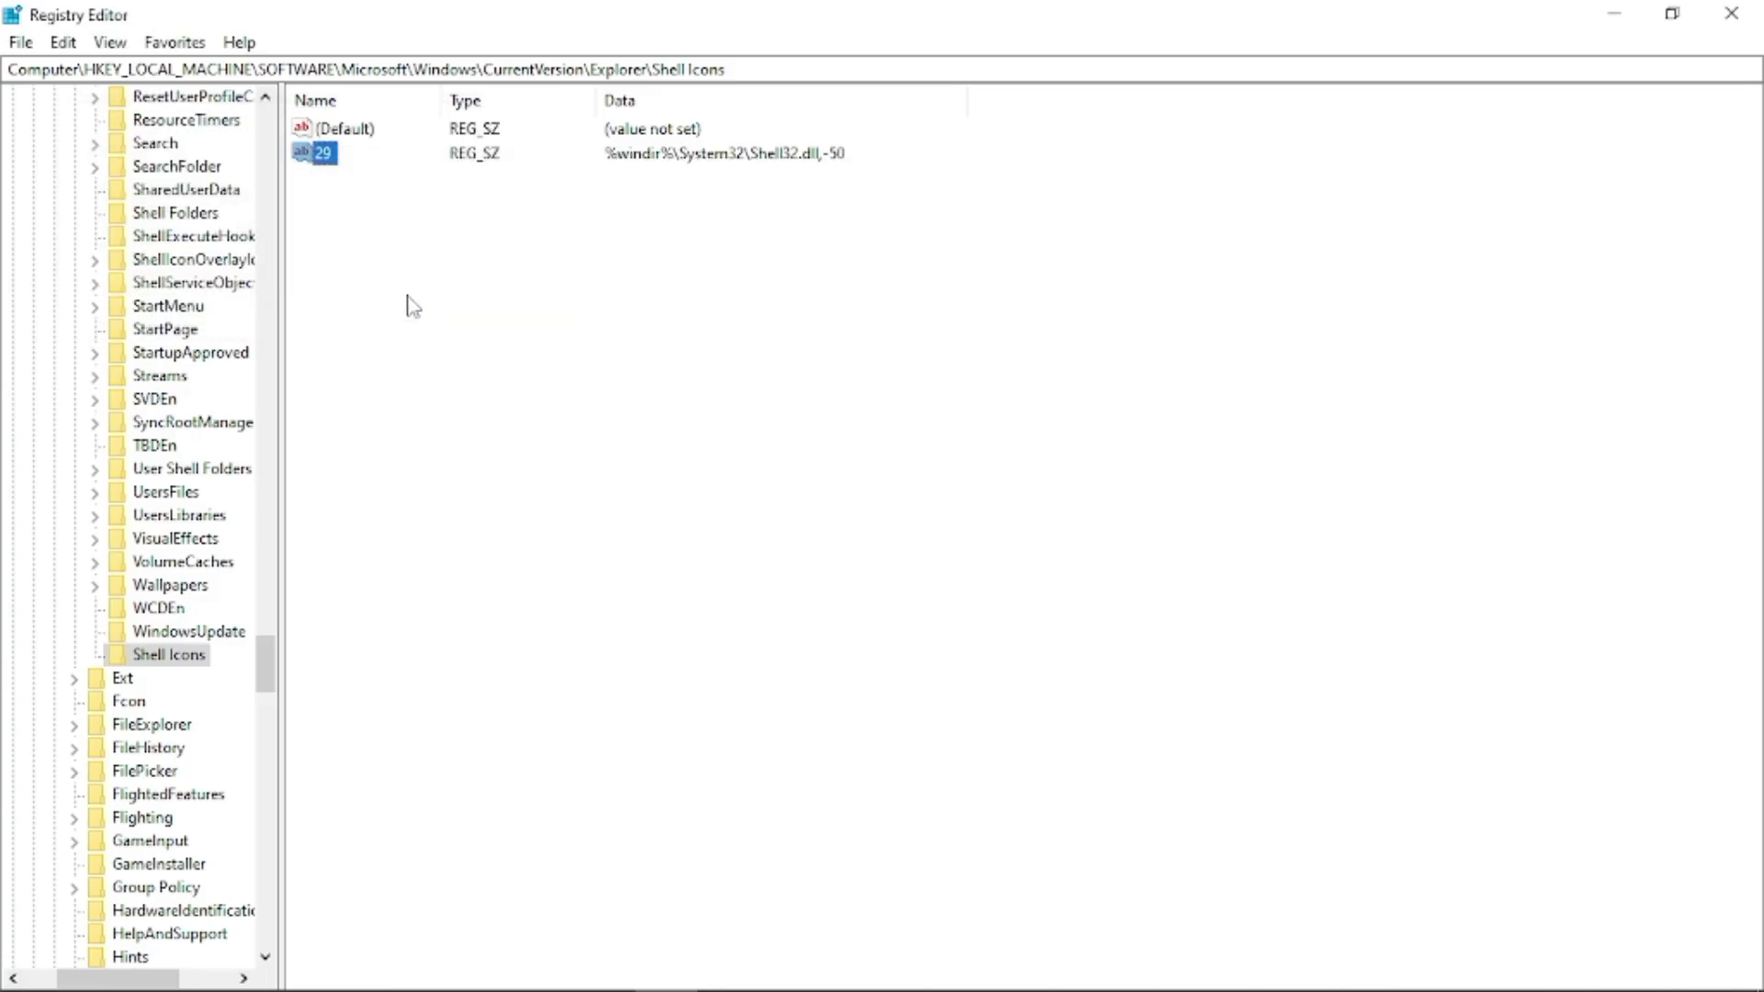
left_click(410, 304)
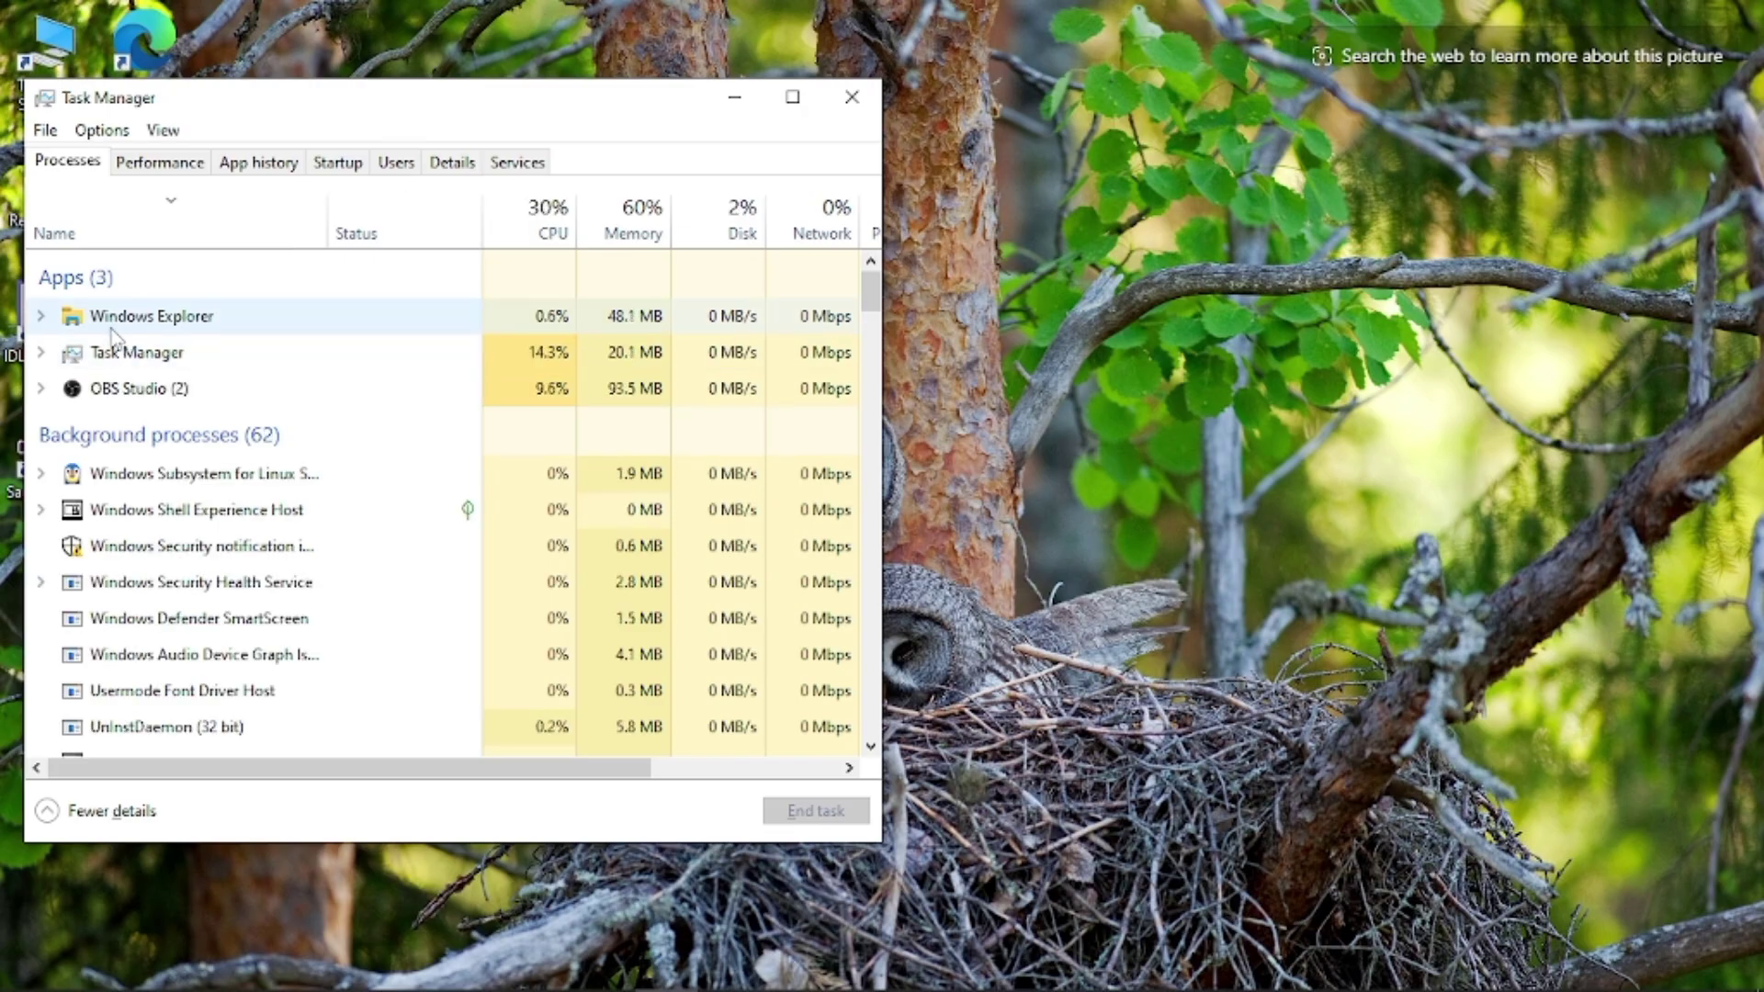
scroll(139, 731, "down", 1)
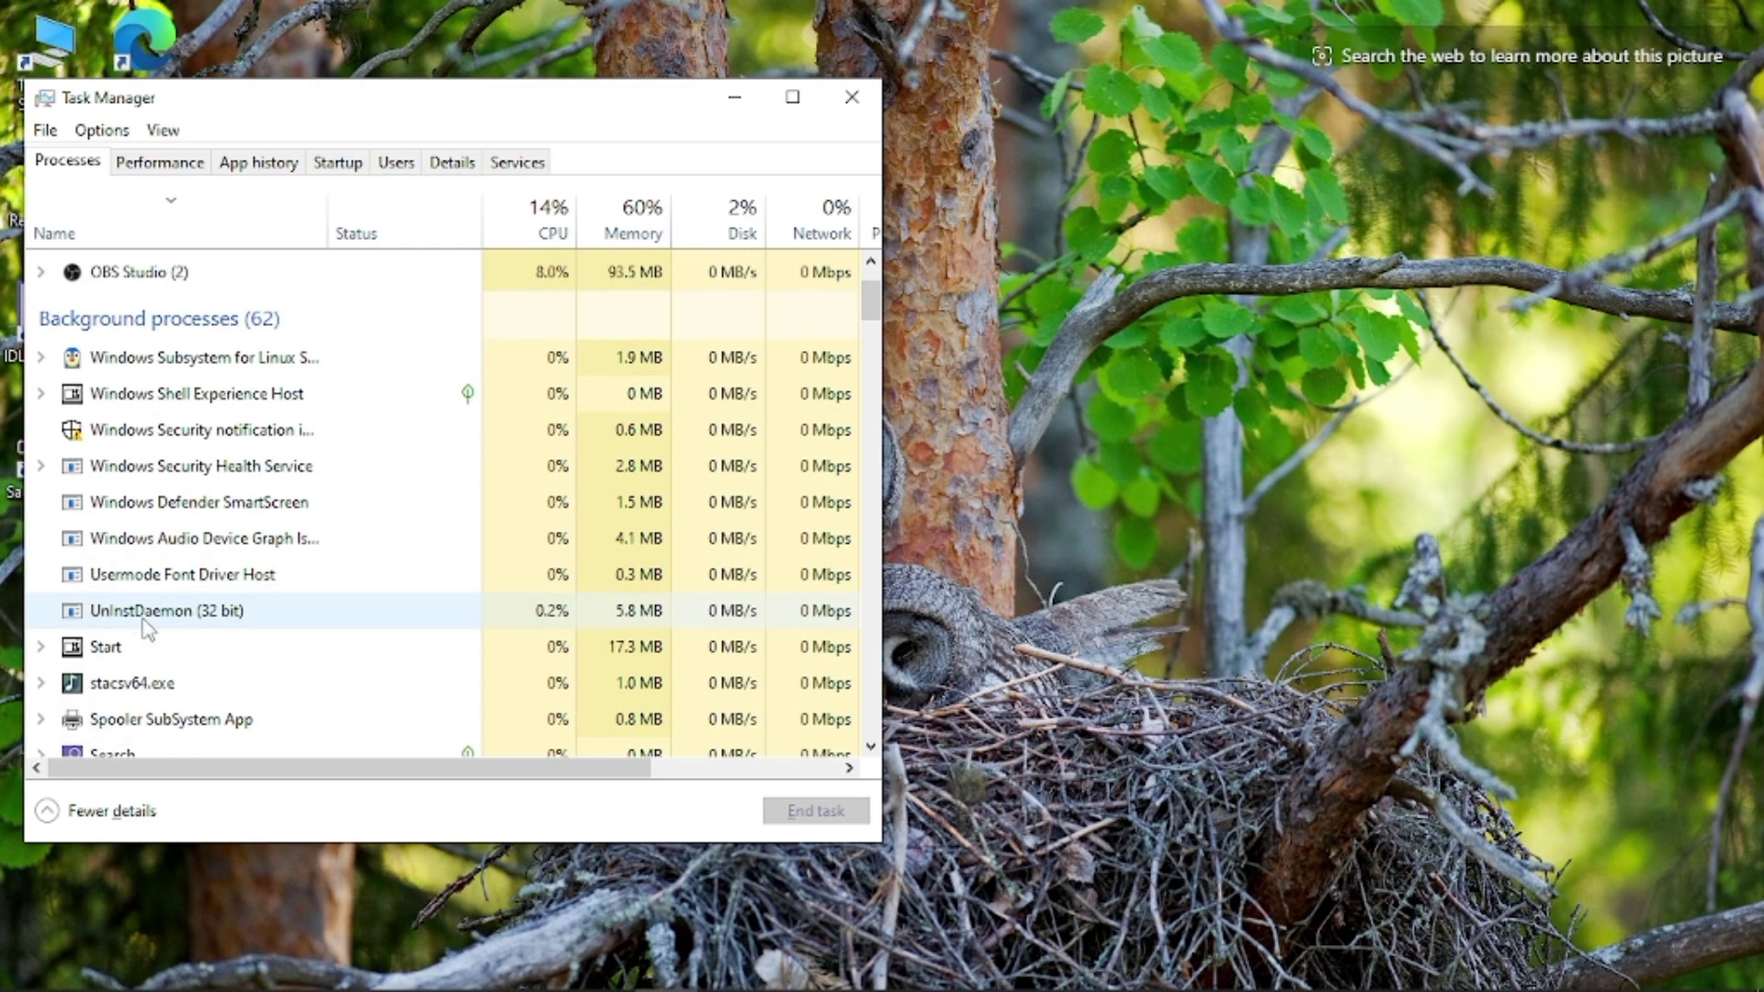
scroll(145, 626, "up", 1)
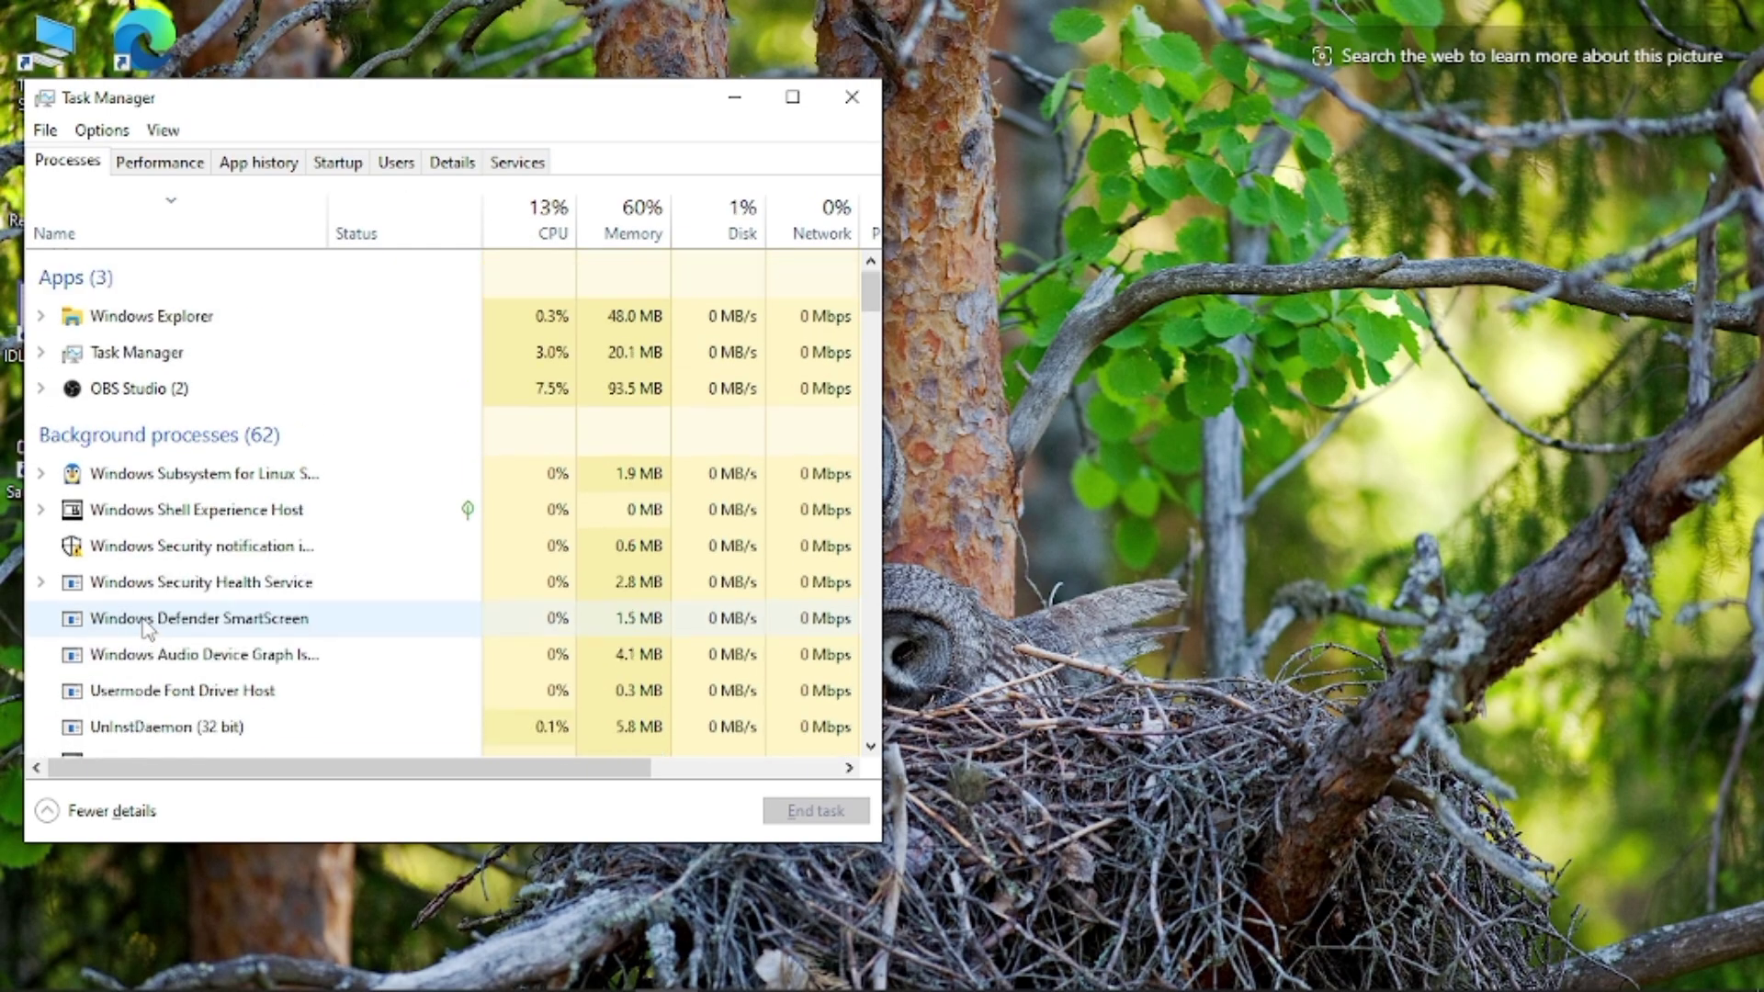
Step: Restart the Windows Explorer process from Task Manager's Processes list
right_click(159, 328)
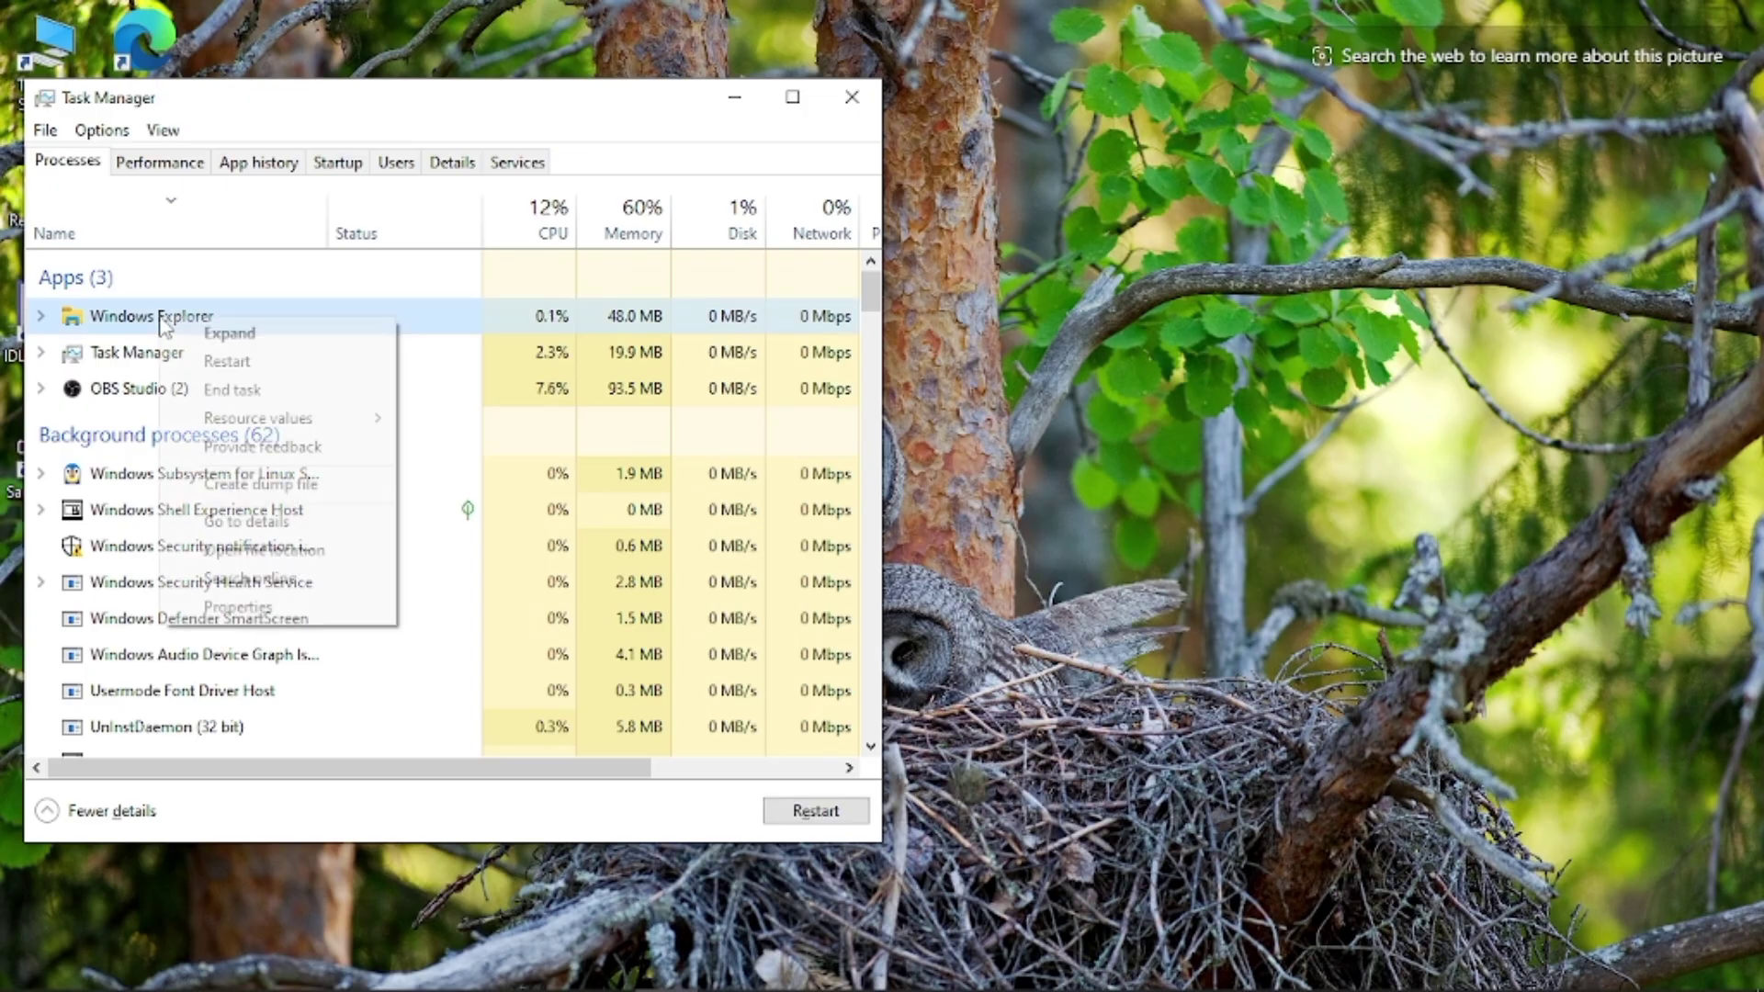
left_click(237, 365)
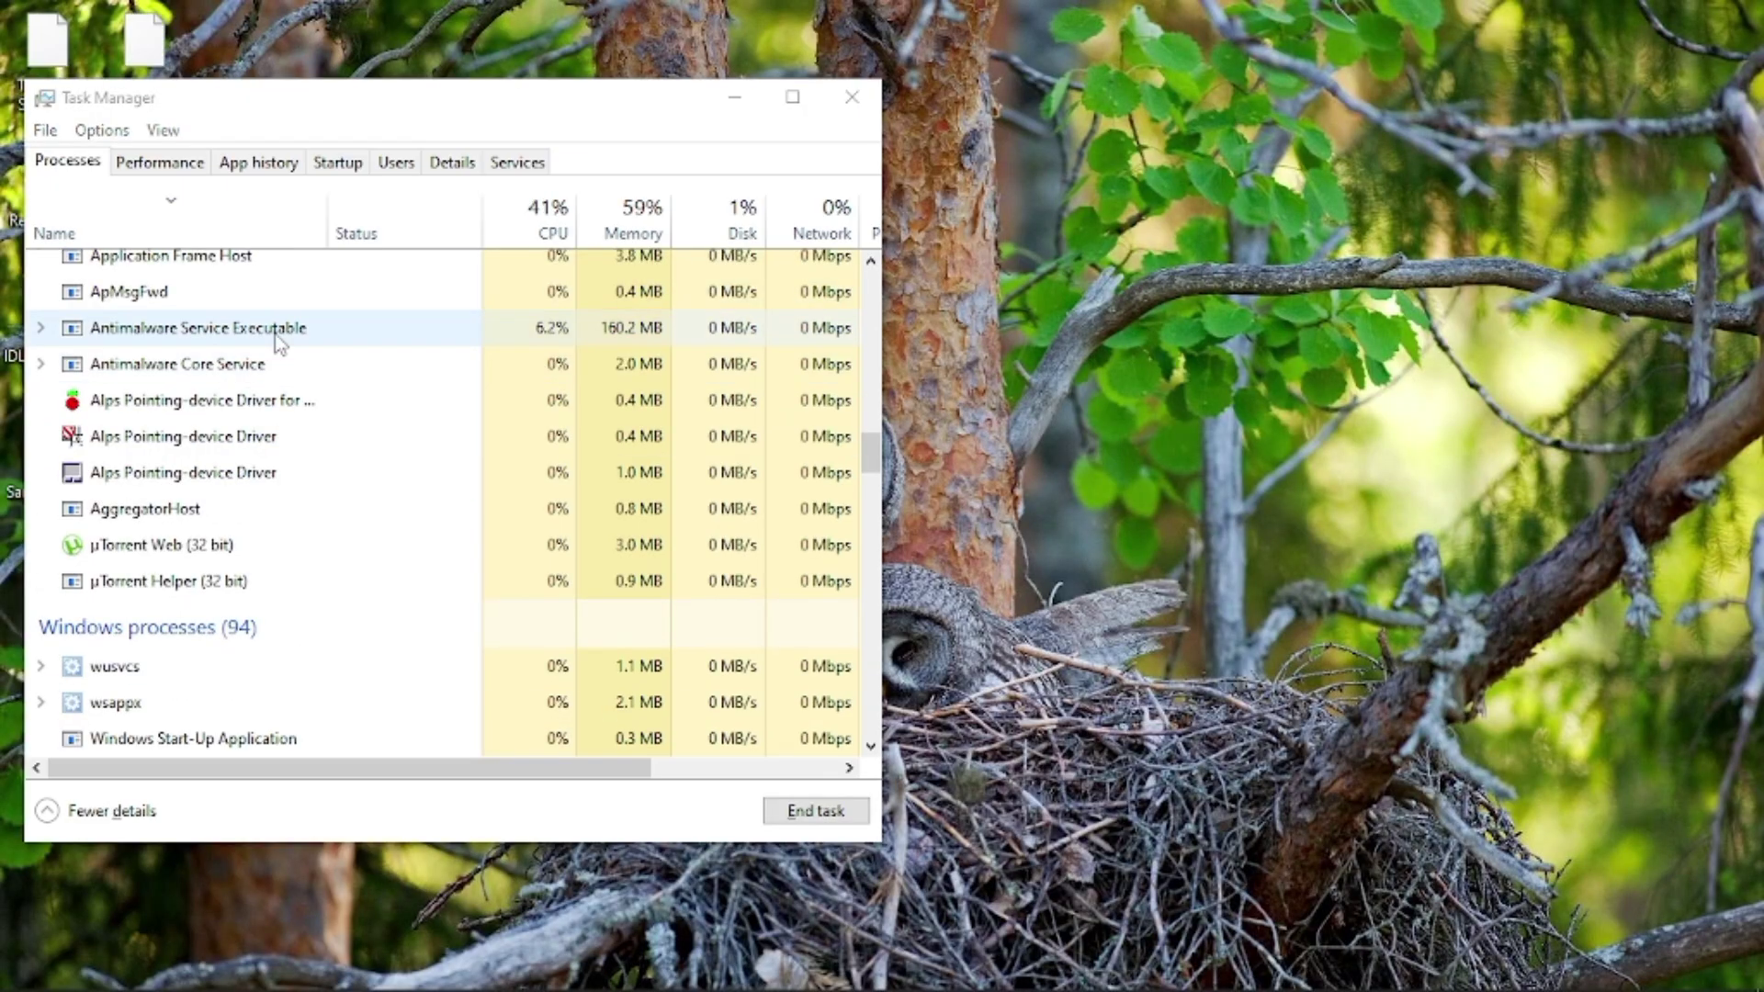